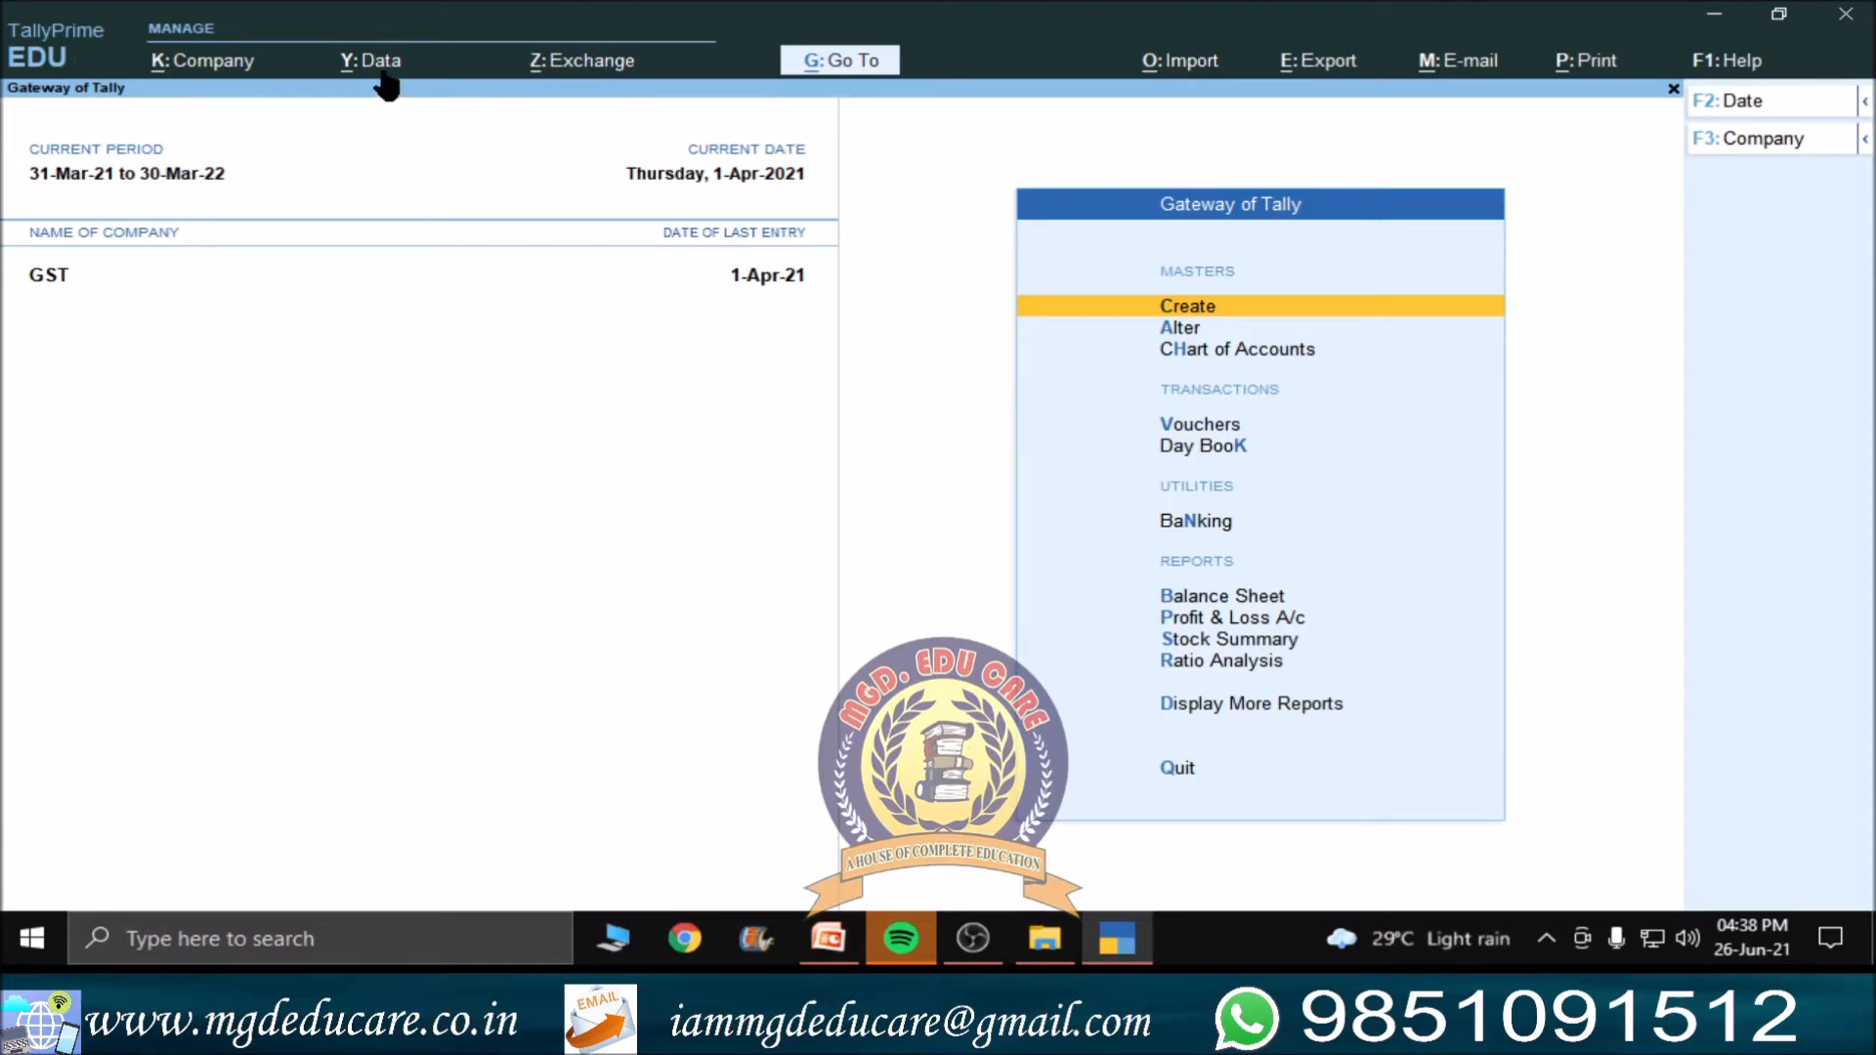
- Start a company data backup and set the backup destination path to F:\
key("ctrl+4")
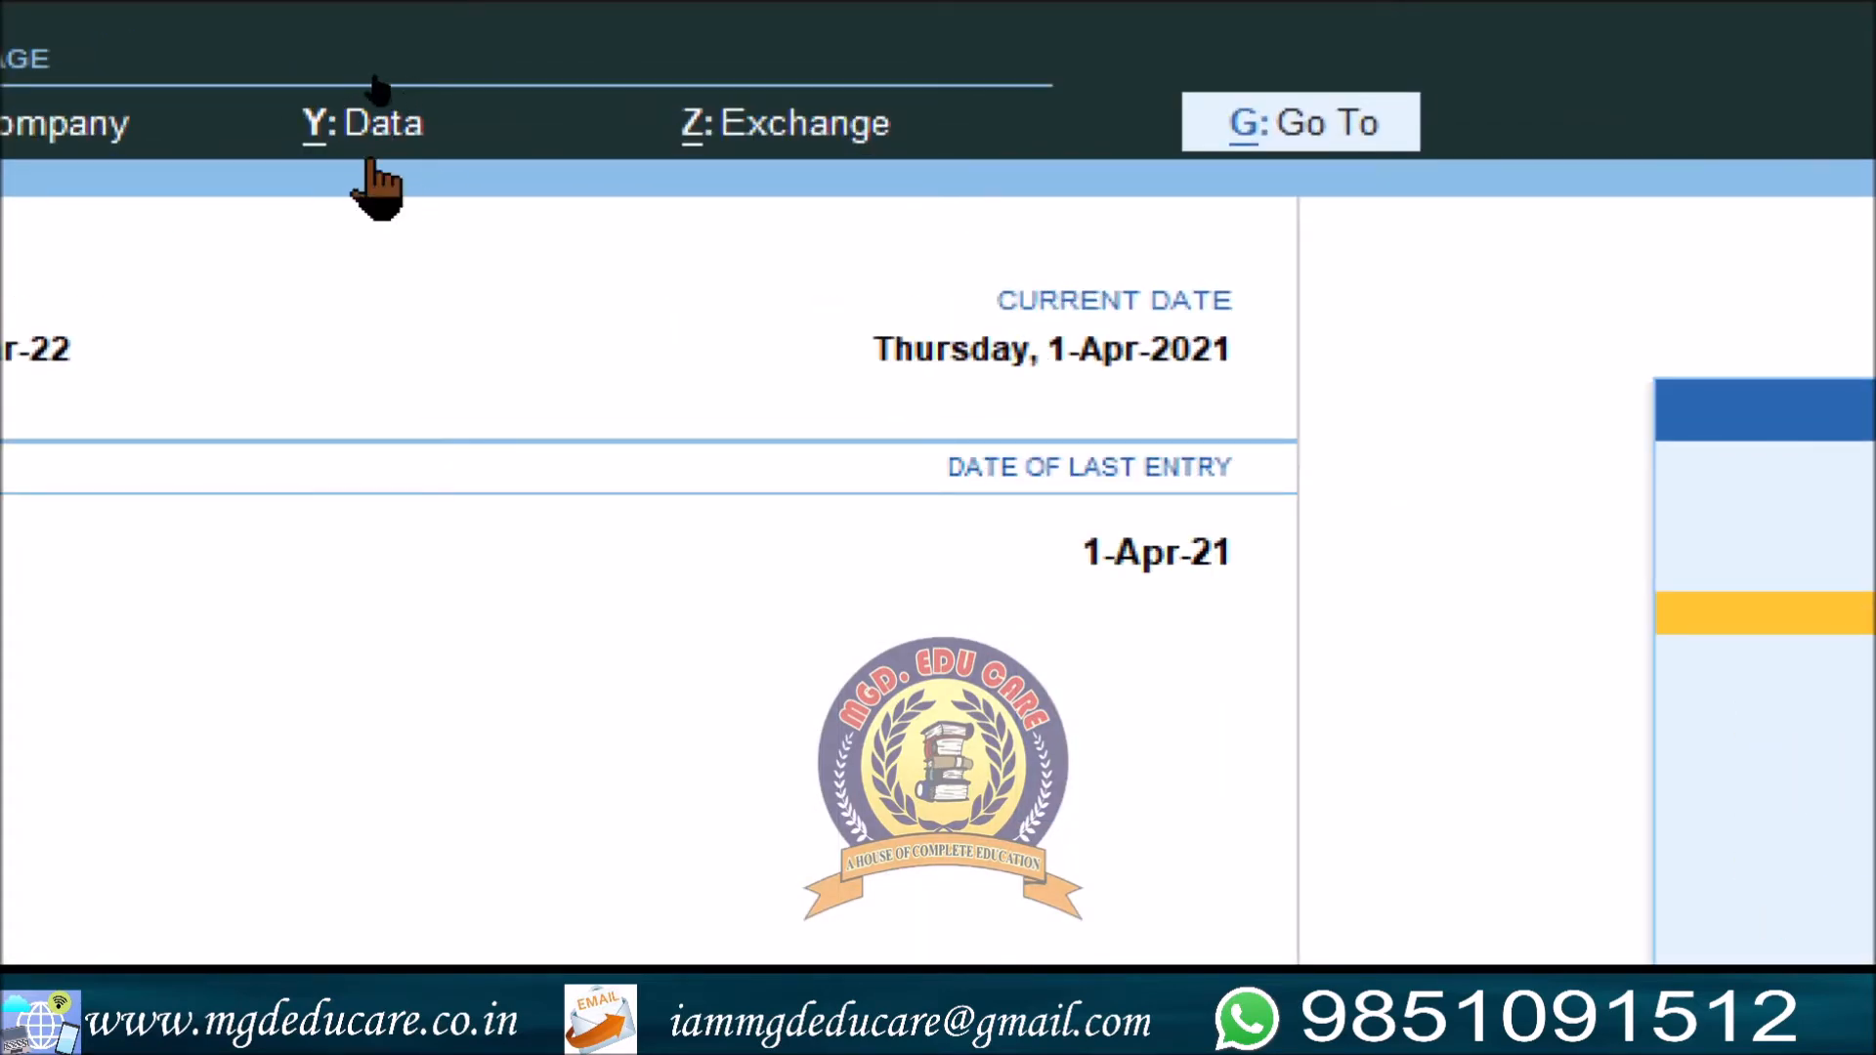
left_click(366, 132)
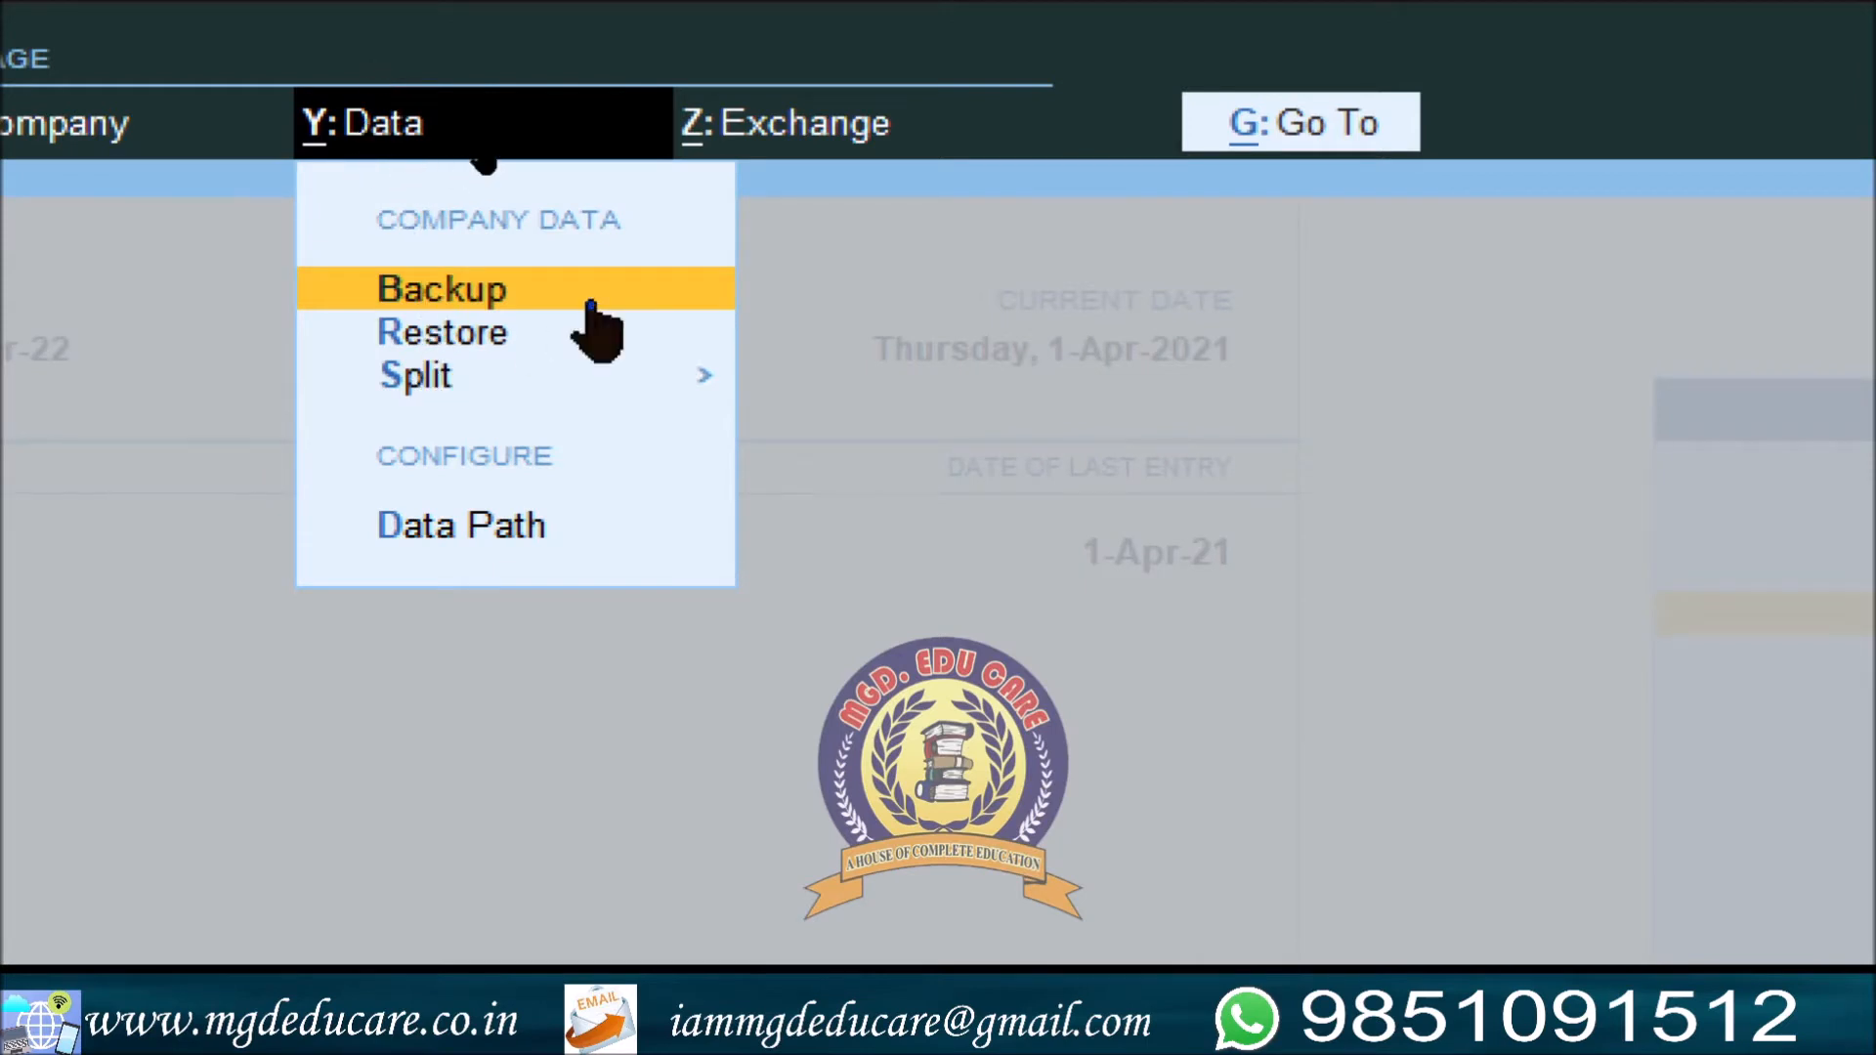
left_click(539, 290)
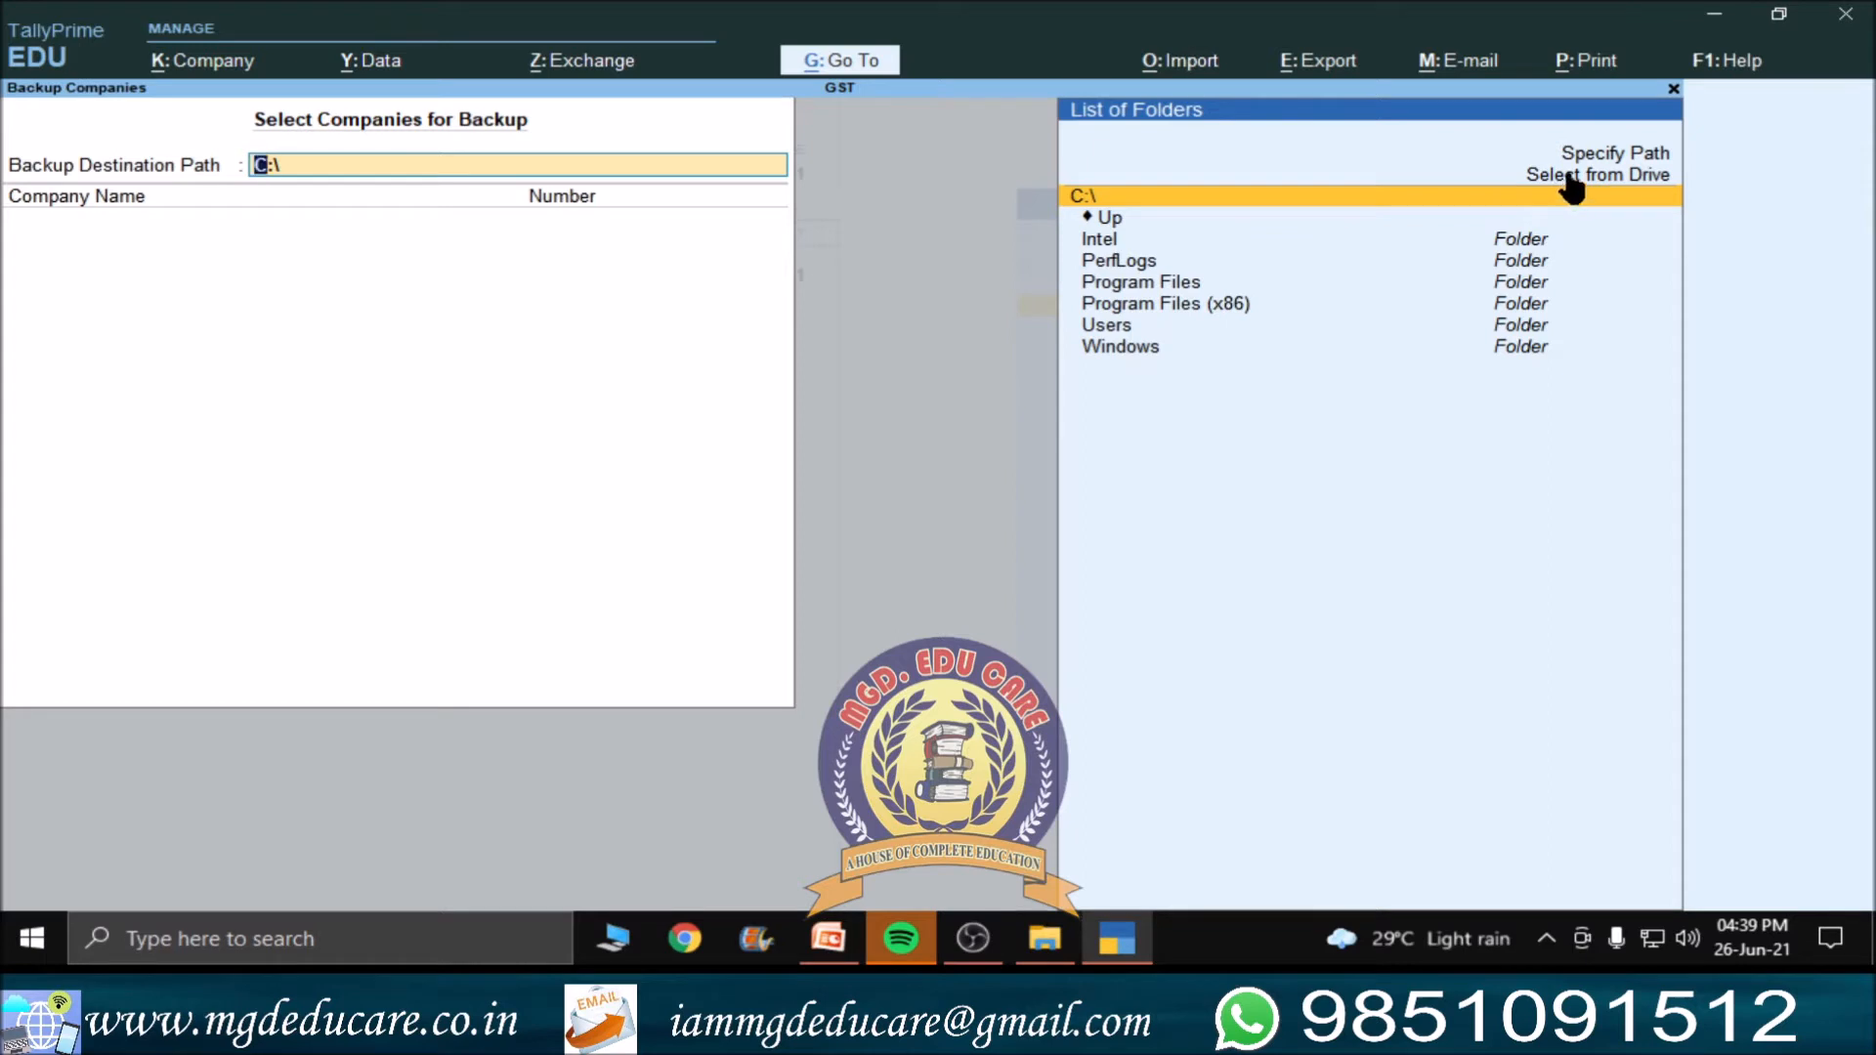
left_click(1571, 184)
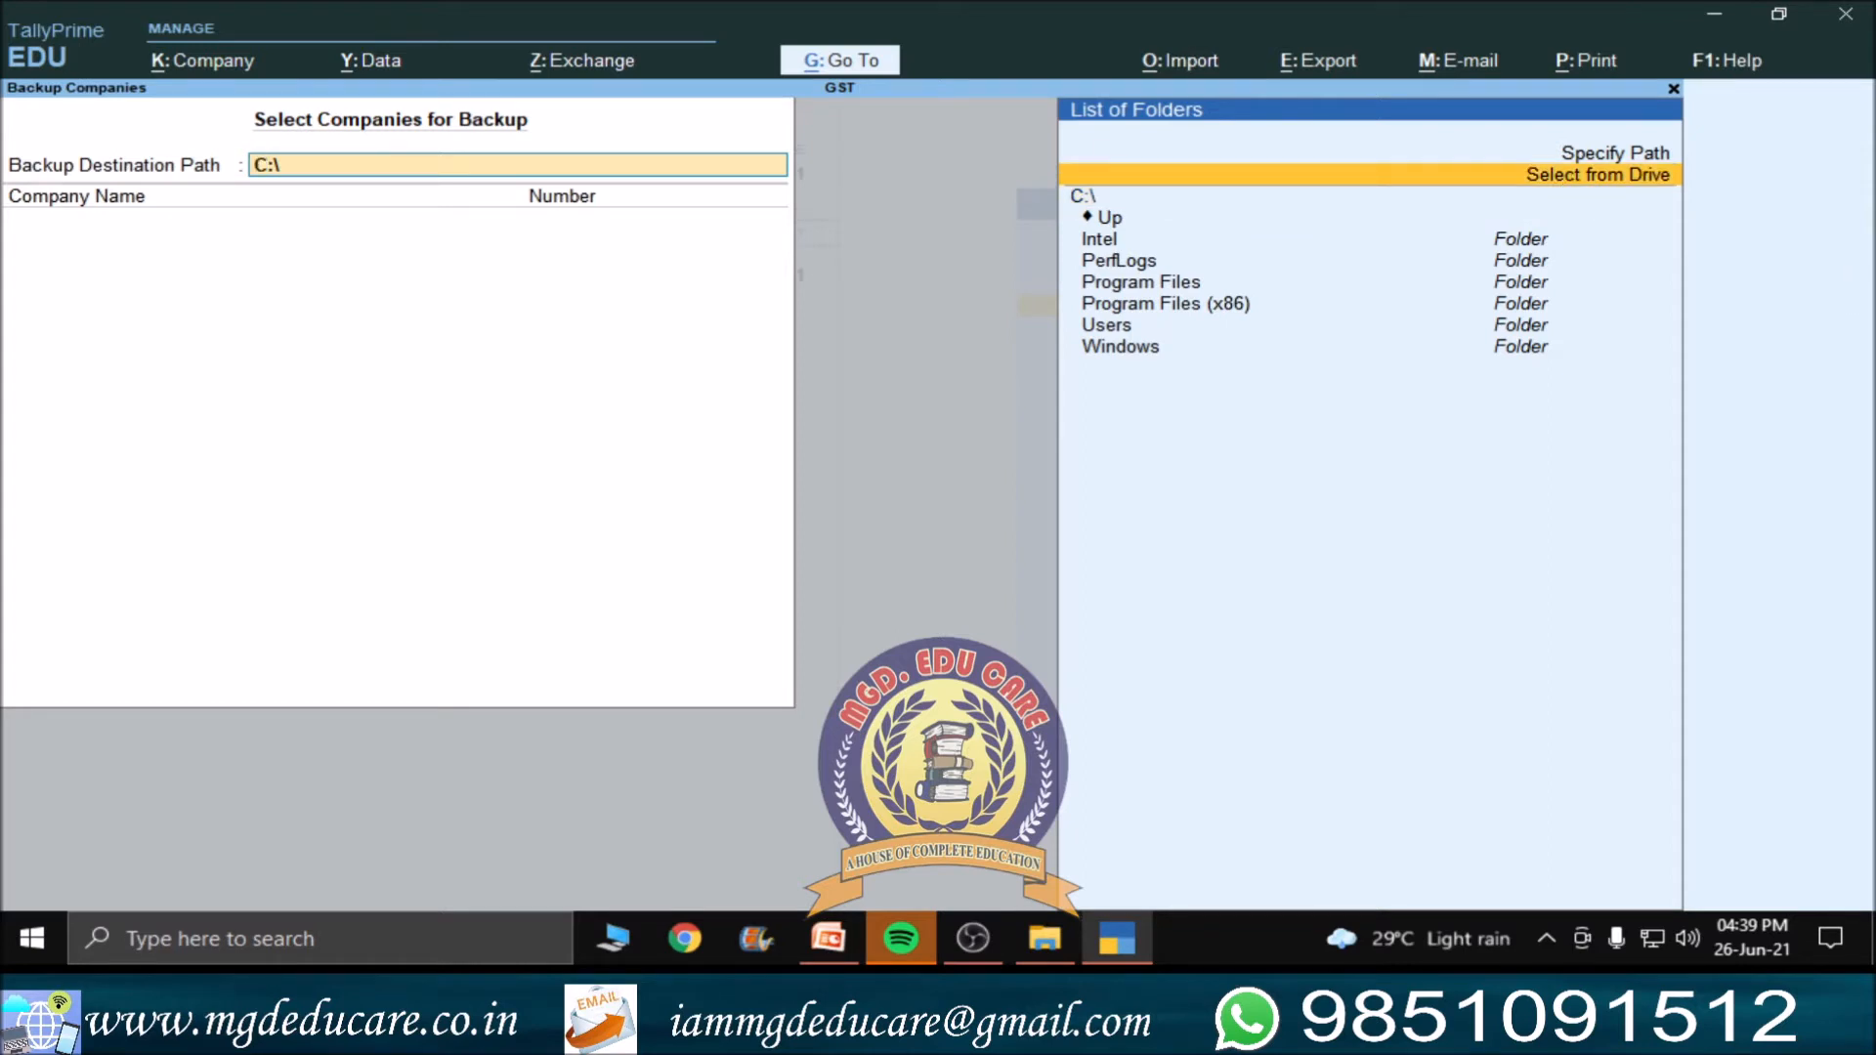
key("Return")
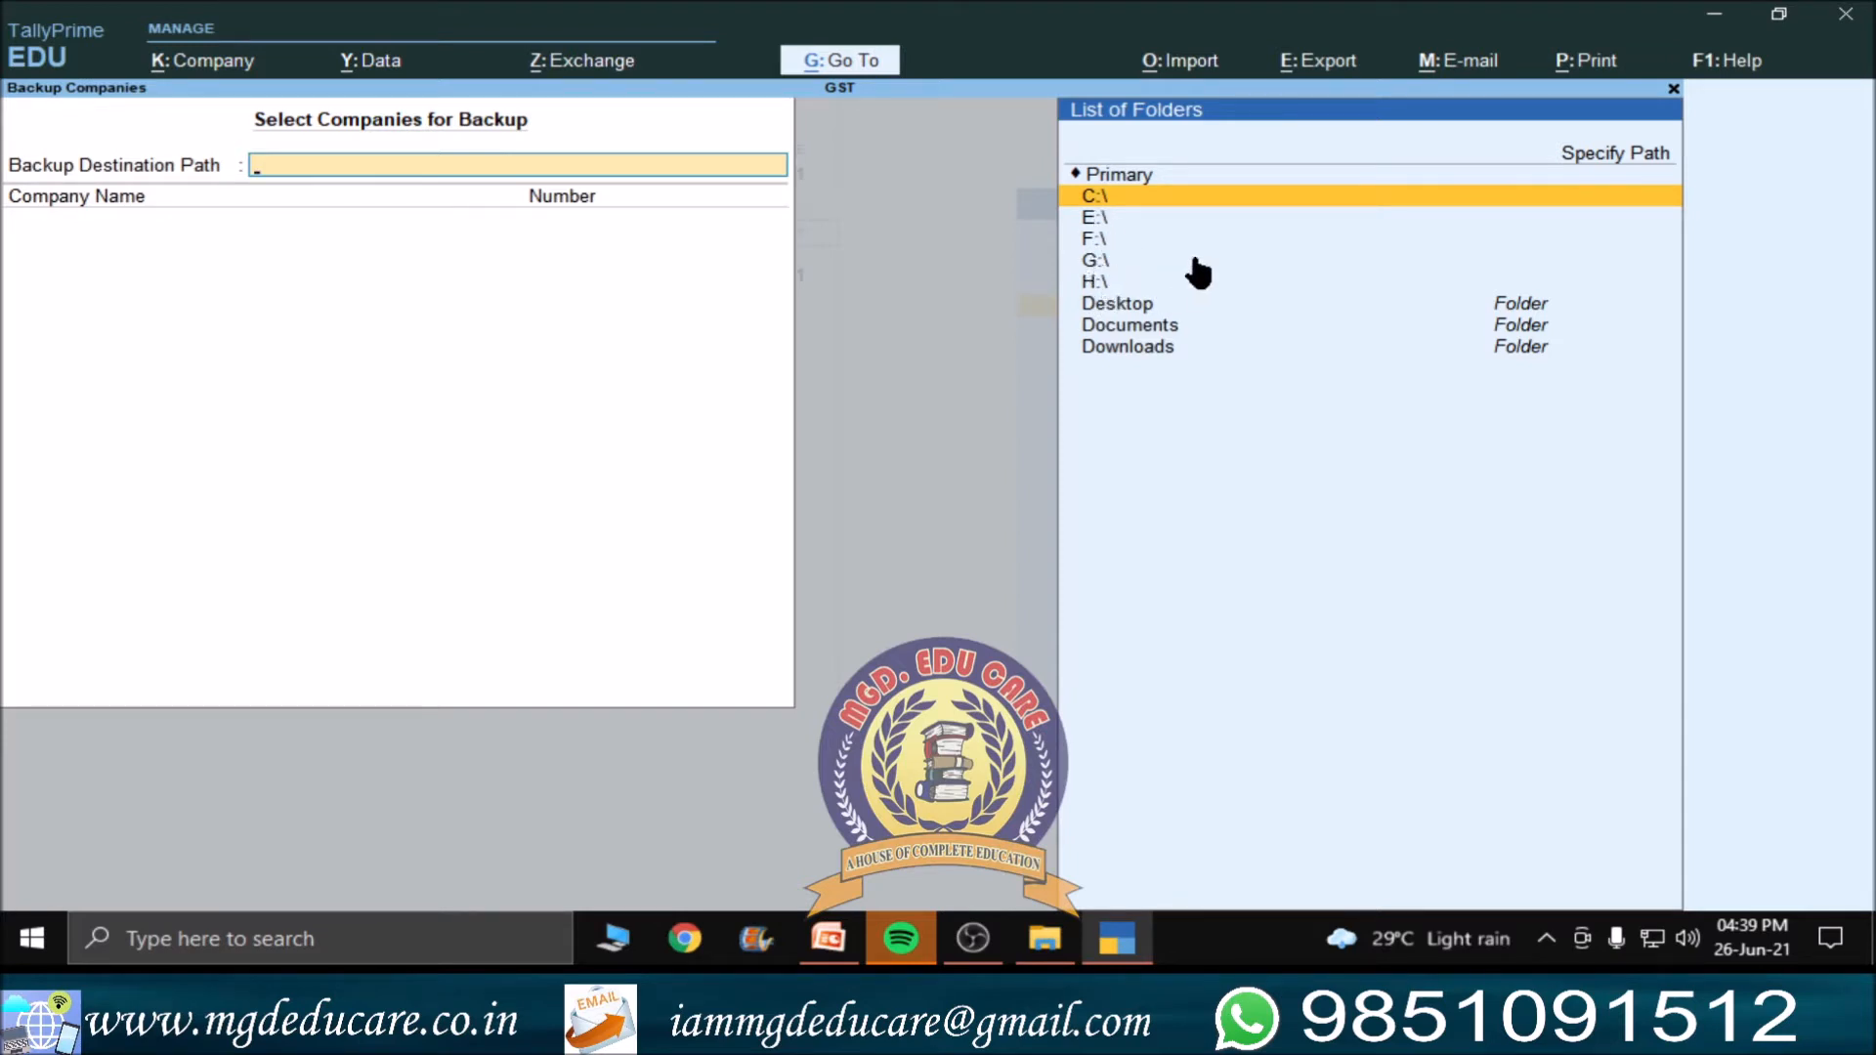
key("Down")
key("Down")
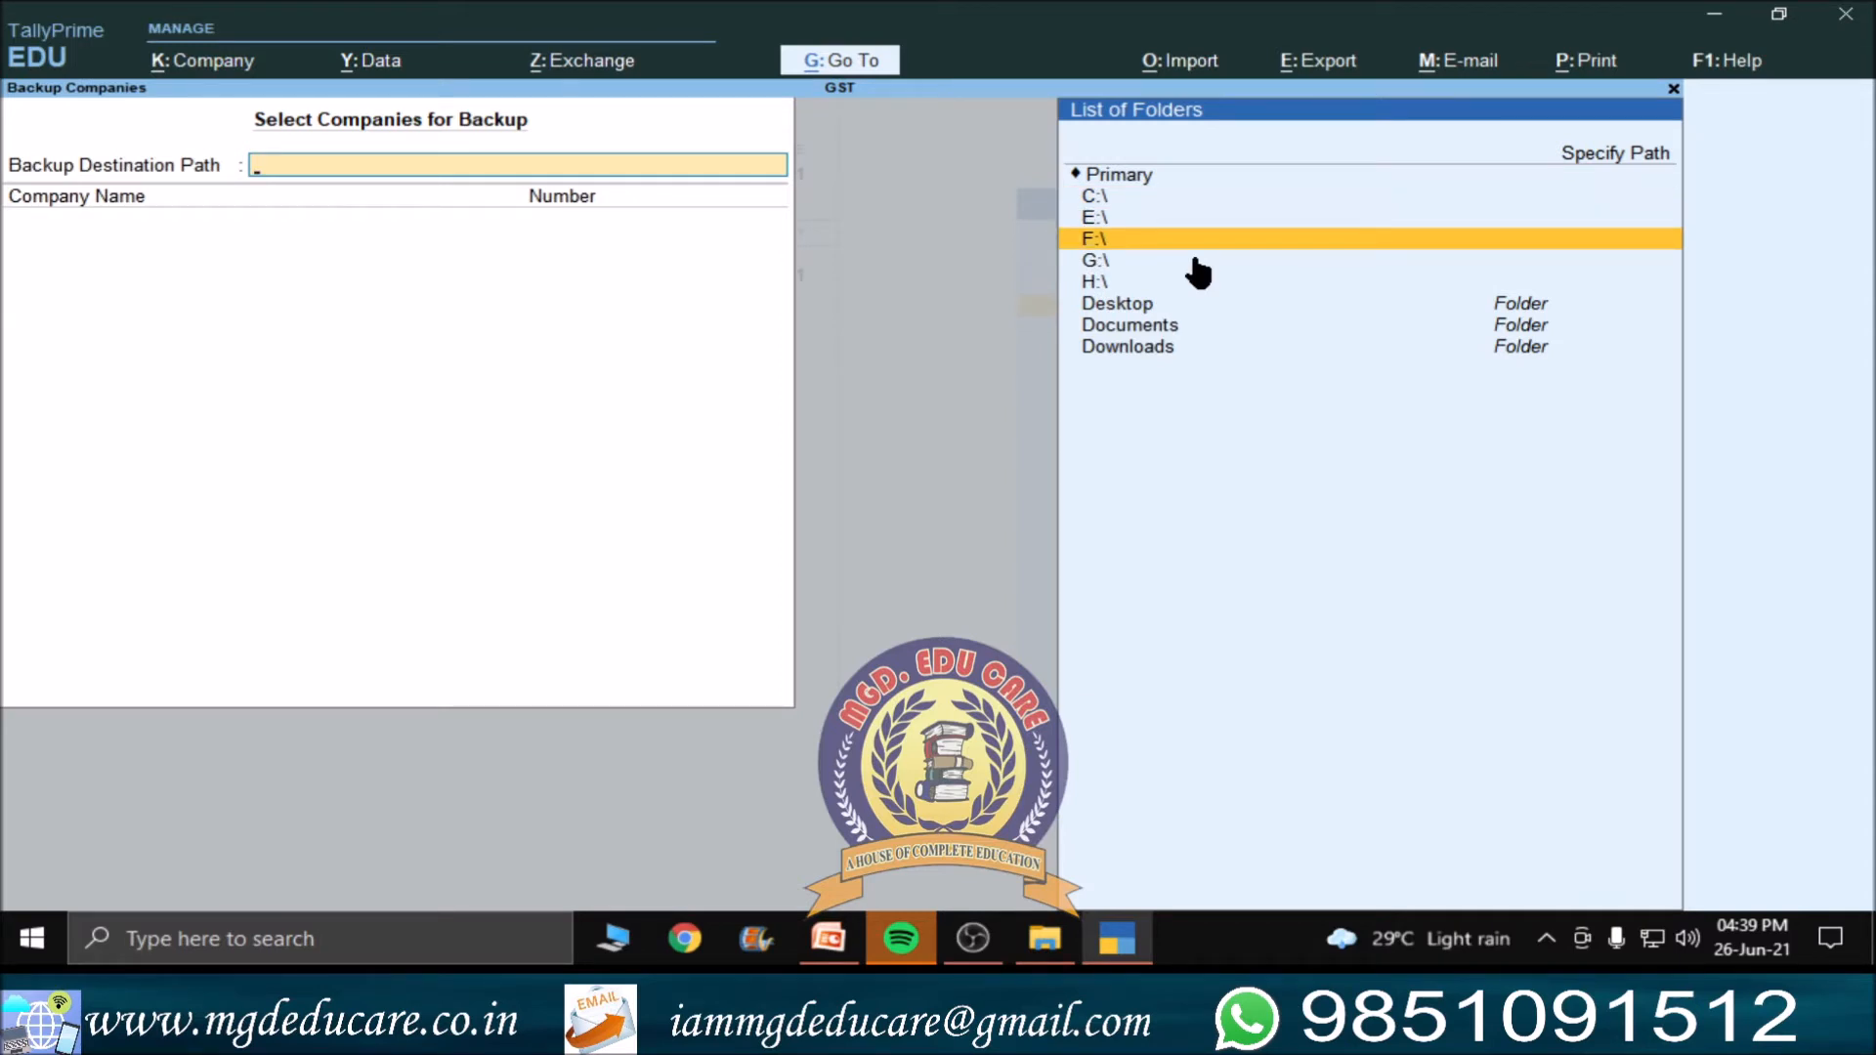
key("Return")
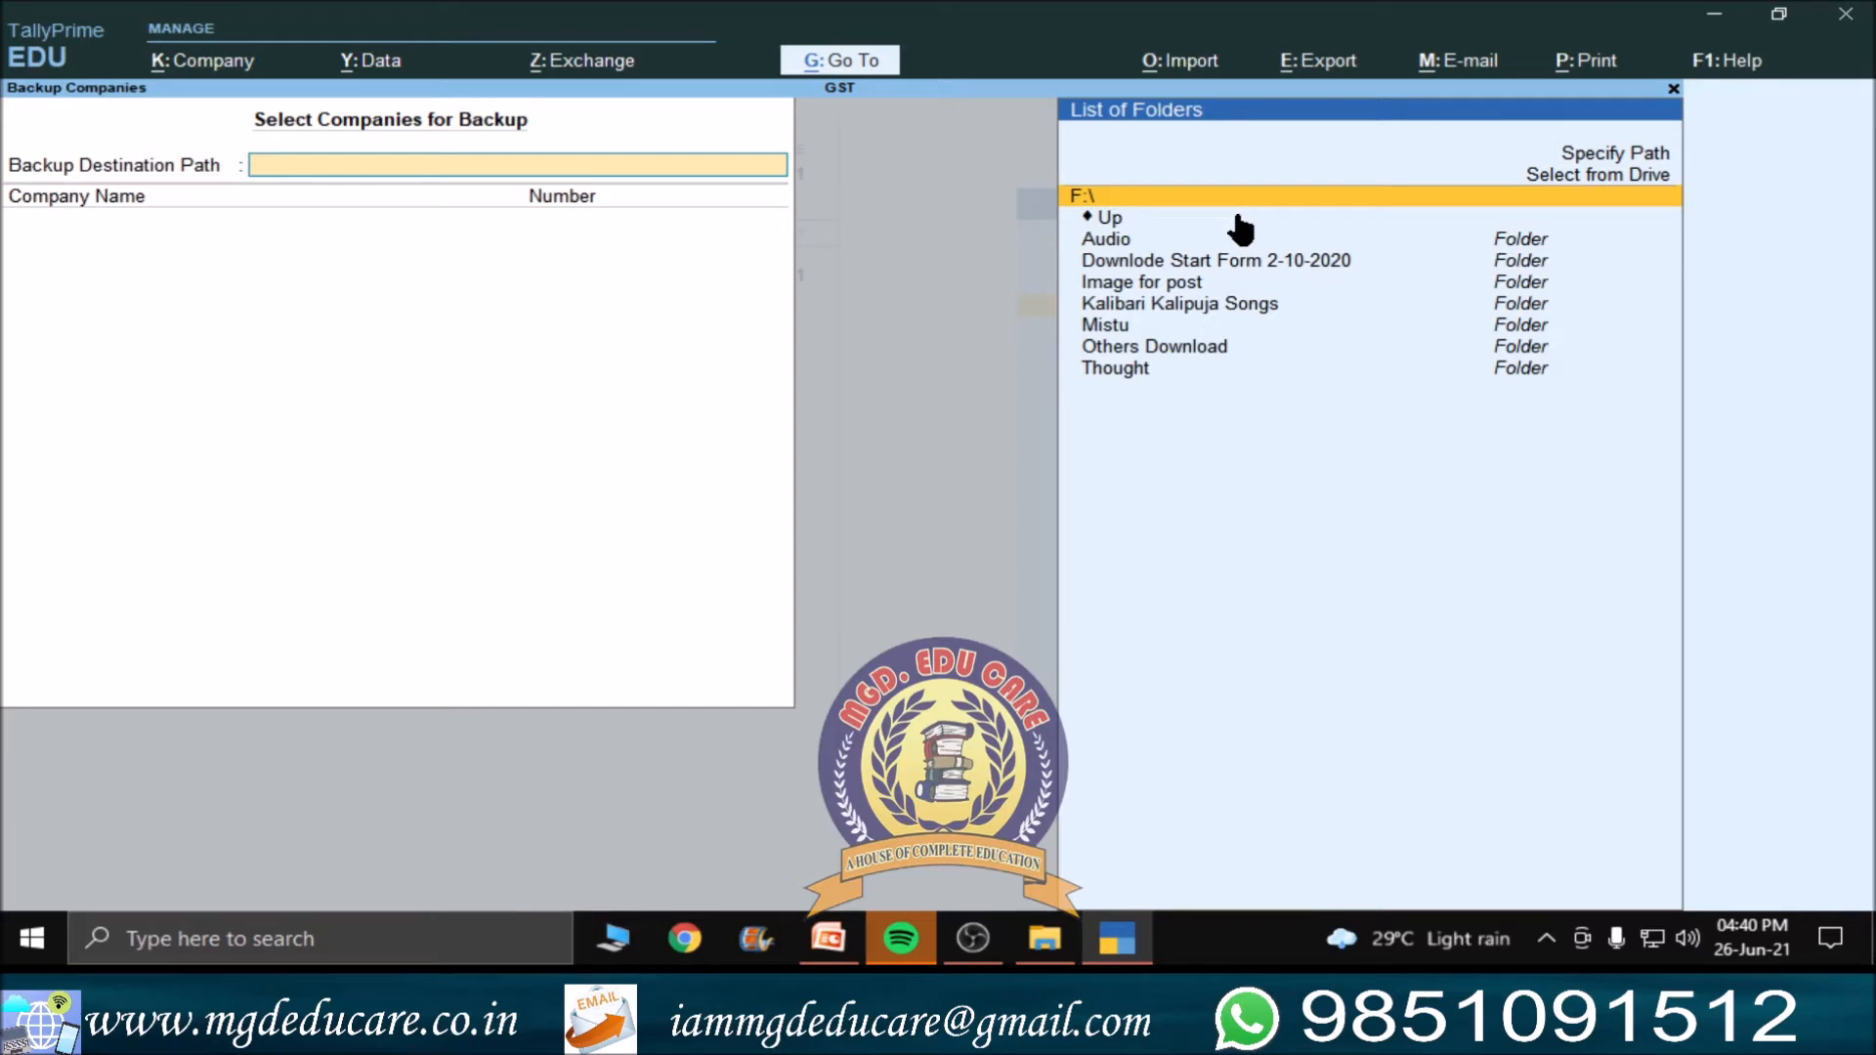
key("Return")
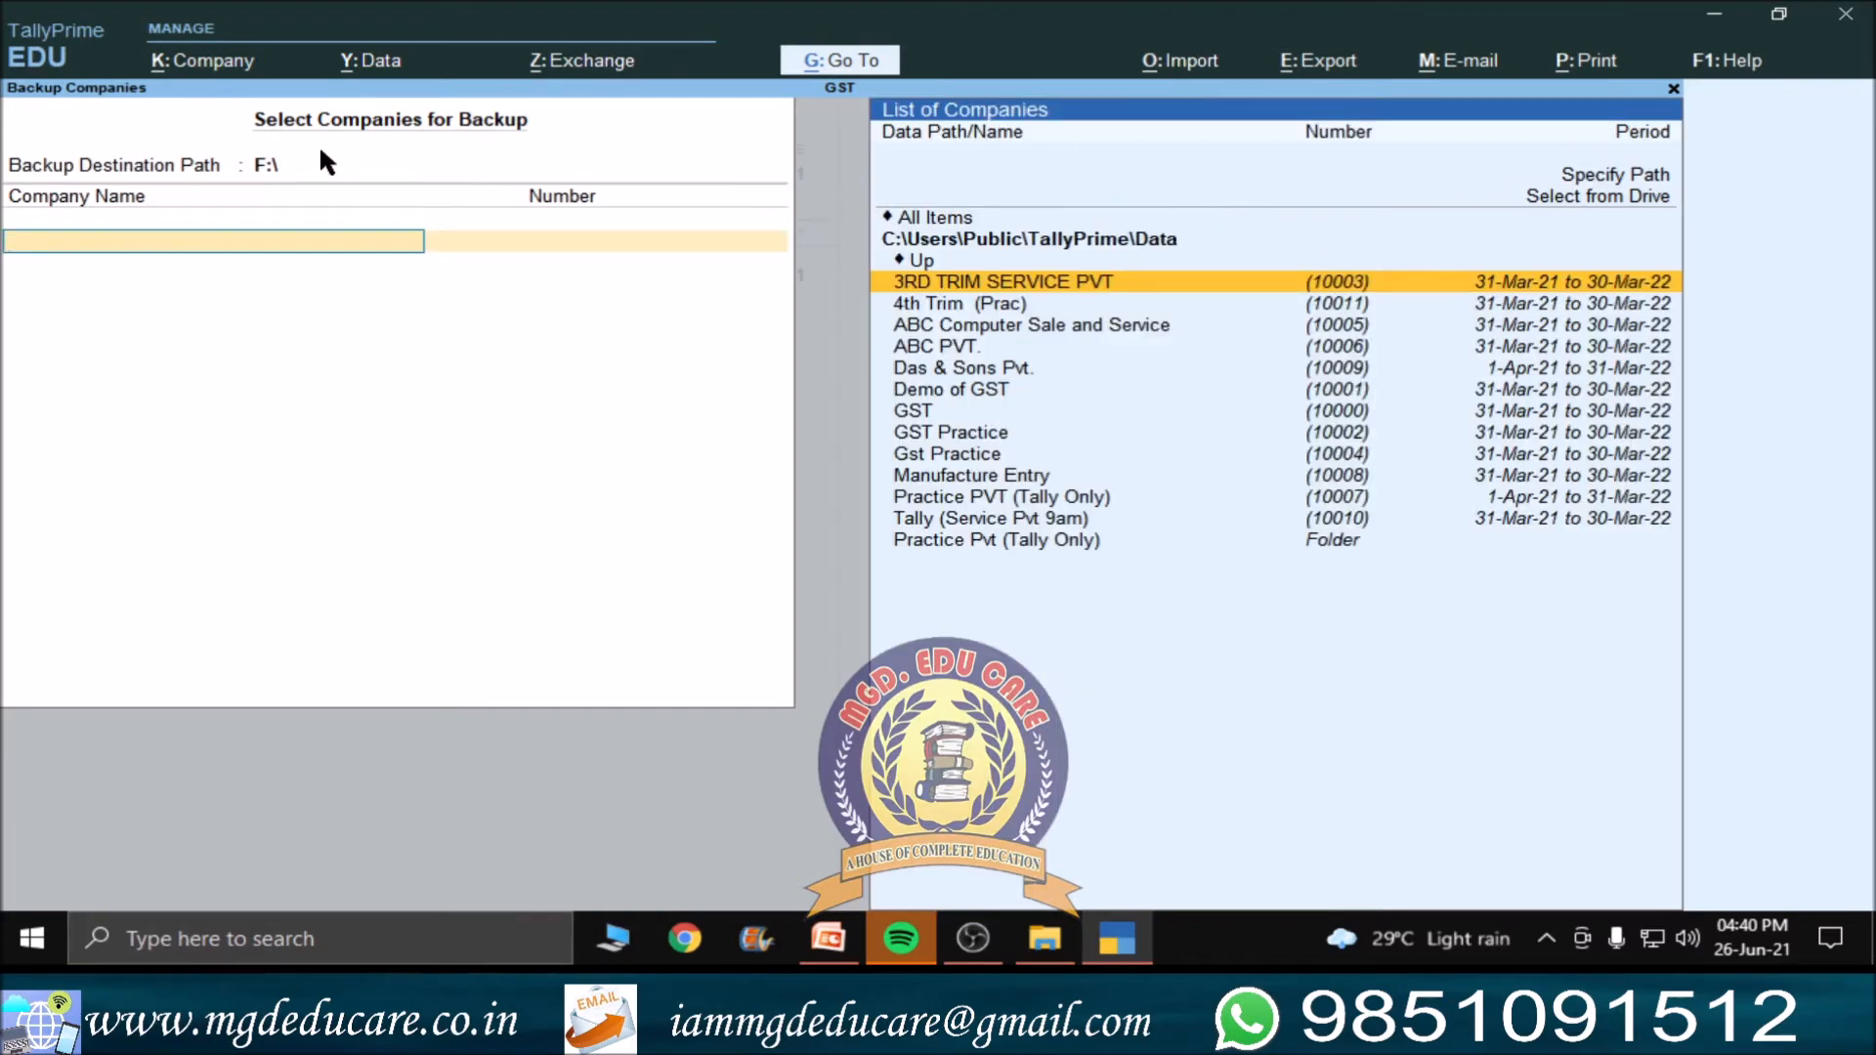
- Add the company GST Practice (10002) to the list of companies for backup
key("ctrl")
key("Down")
key("Down")
key("Down")
key("Down")
key("Down")
key("Down")
key("Down")
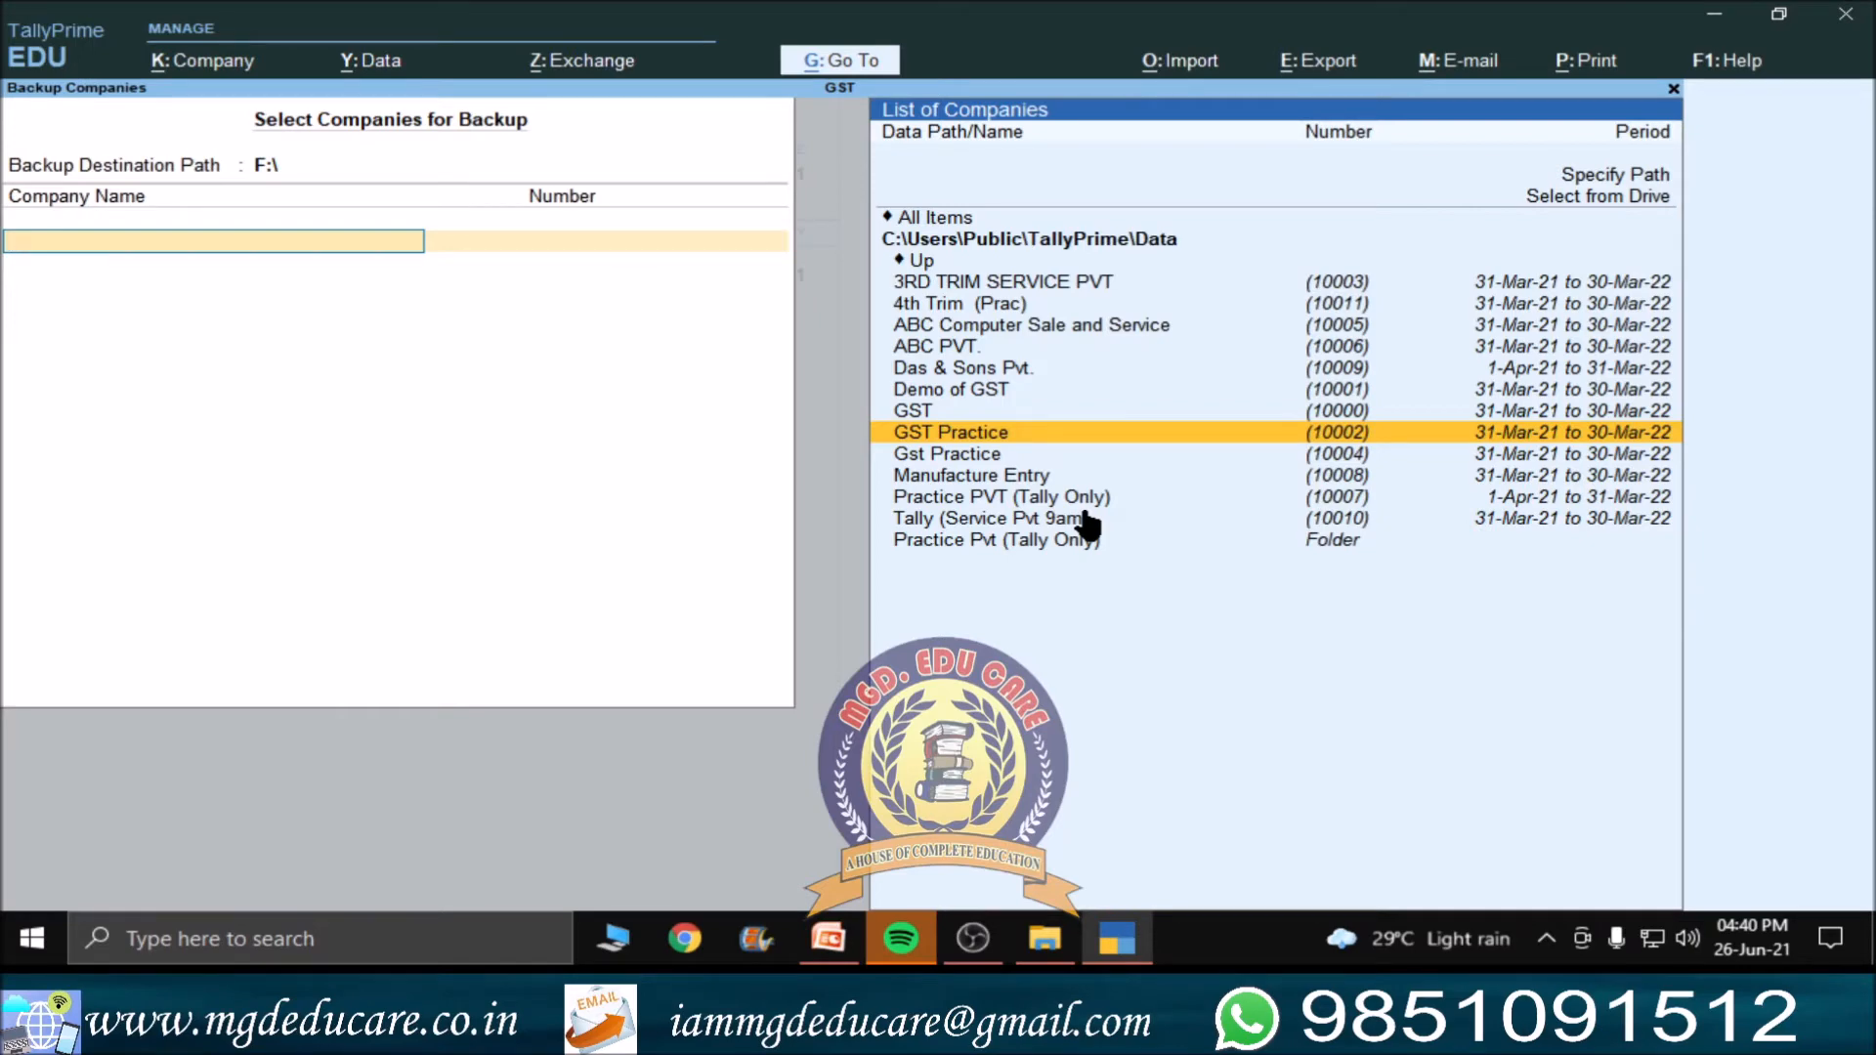
key("Return")
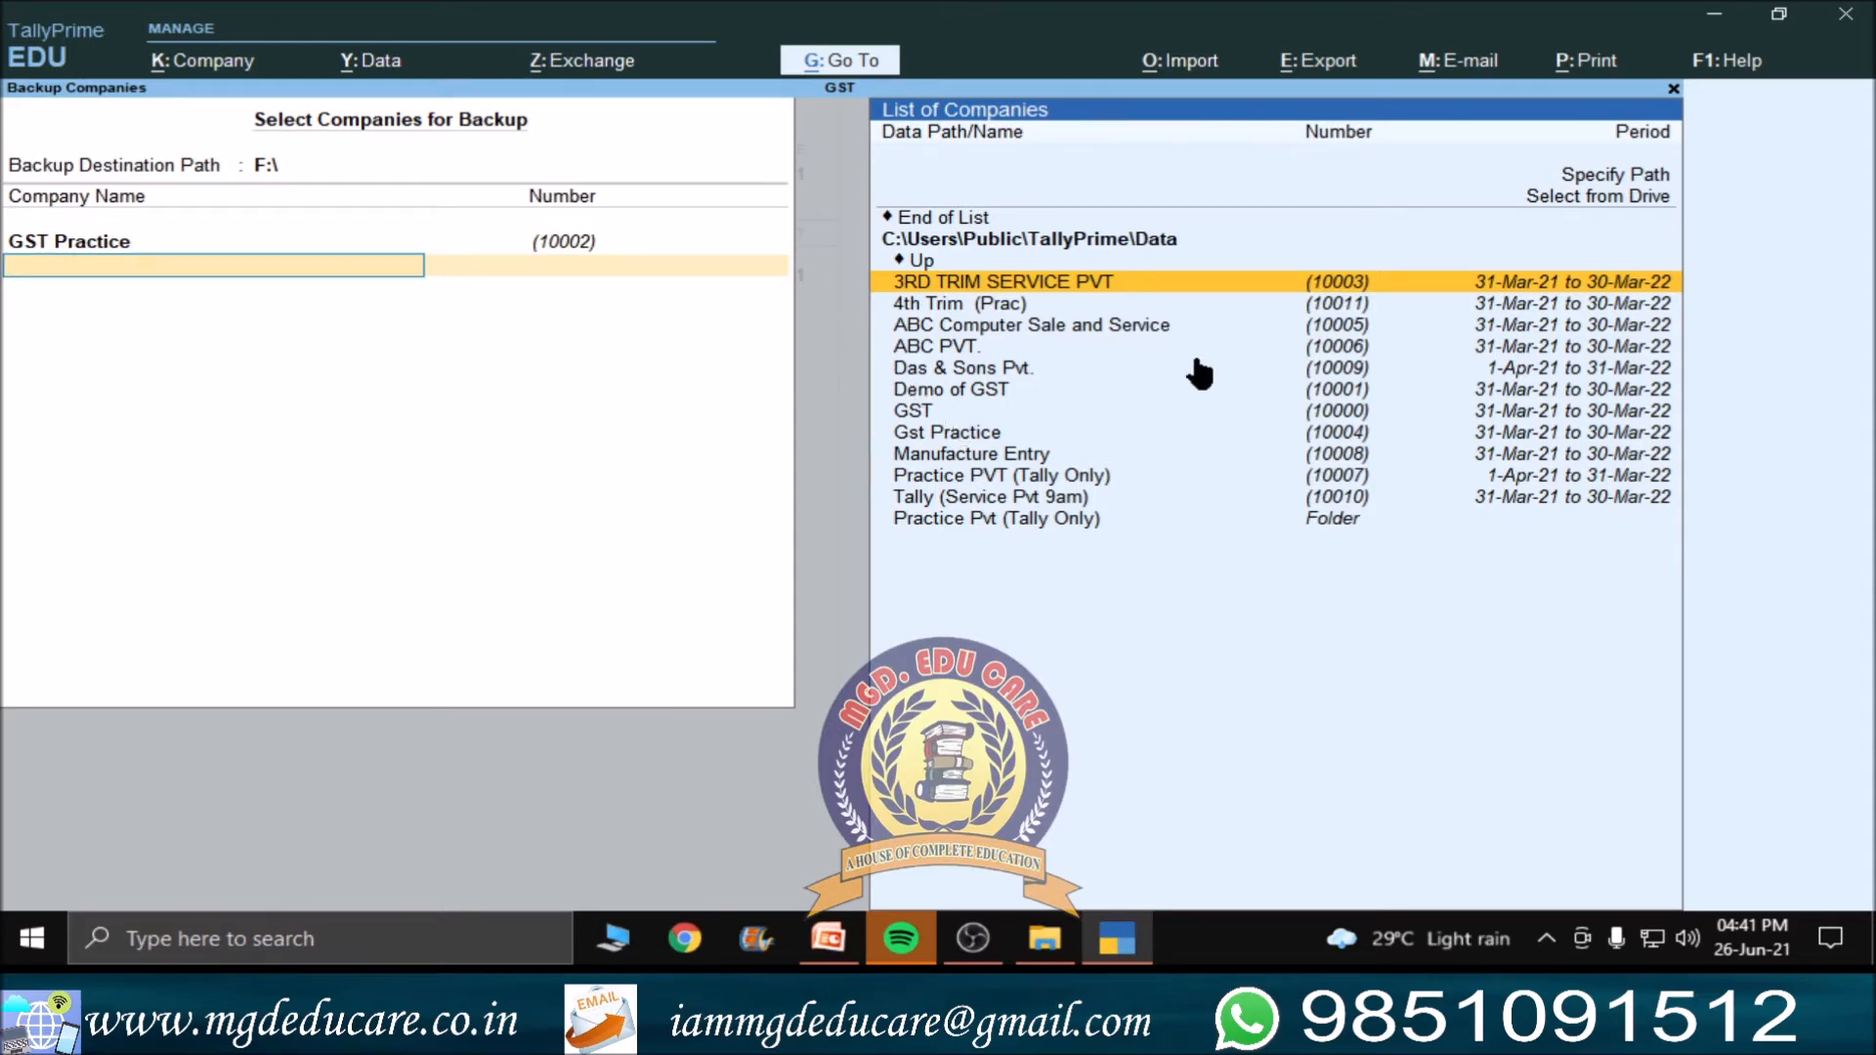
- End the company list and run the backup, overwriting the existing backup file TBK900_10002.001
left_click(968, 221)
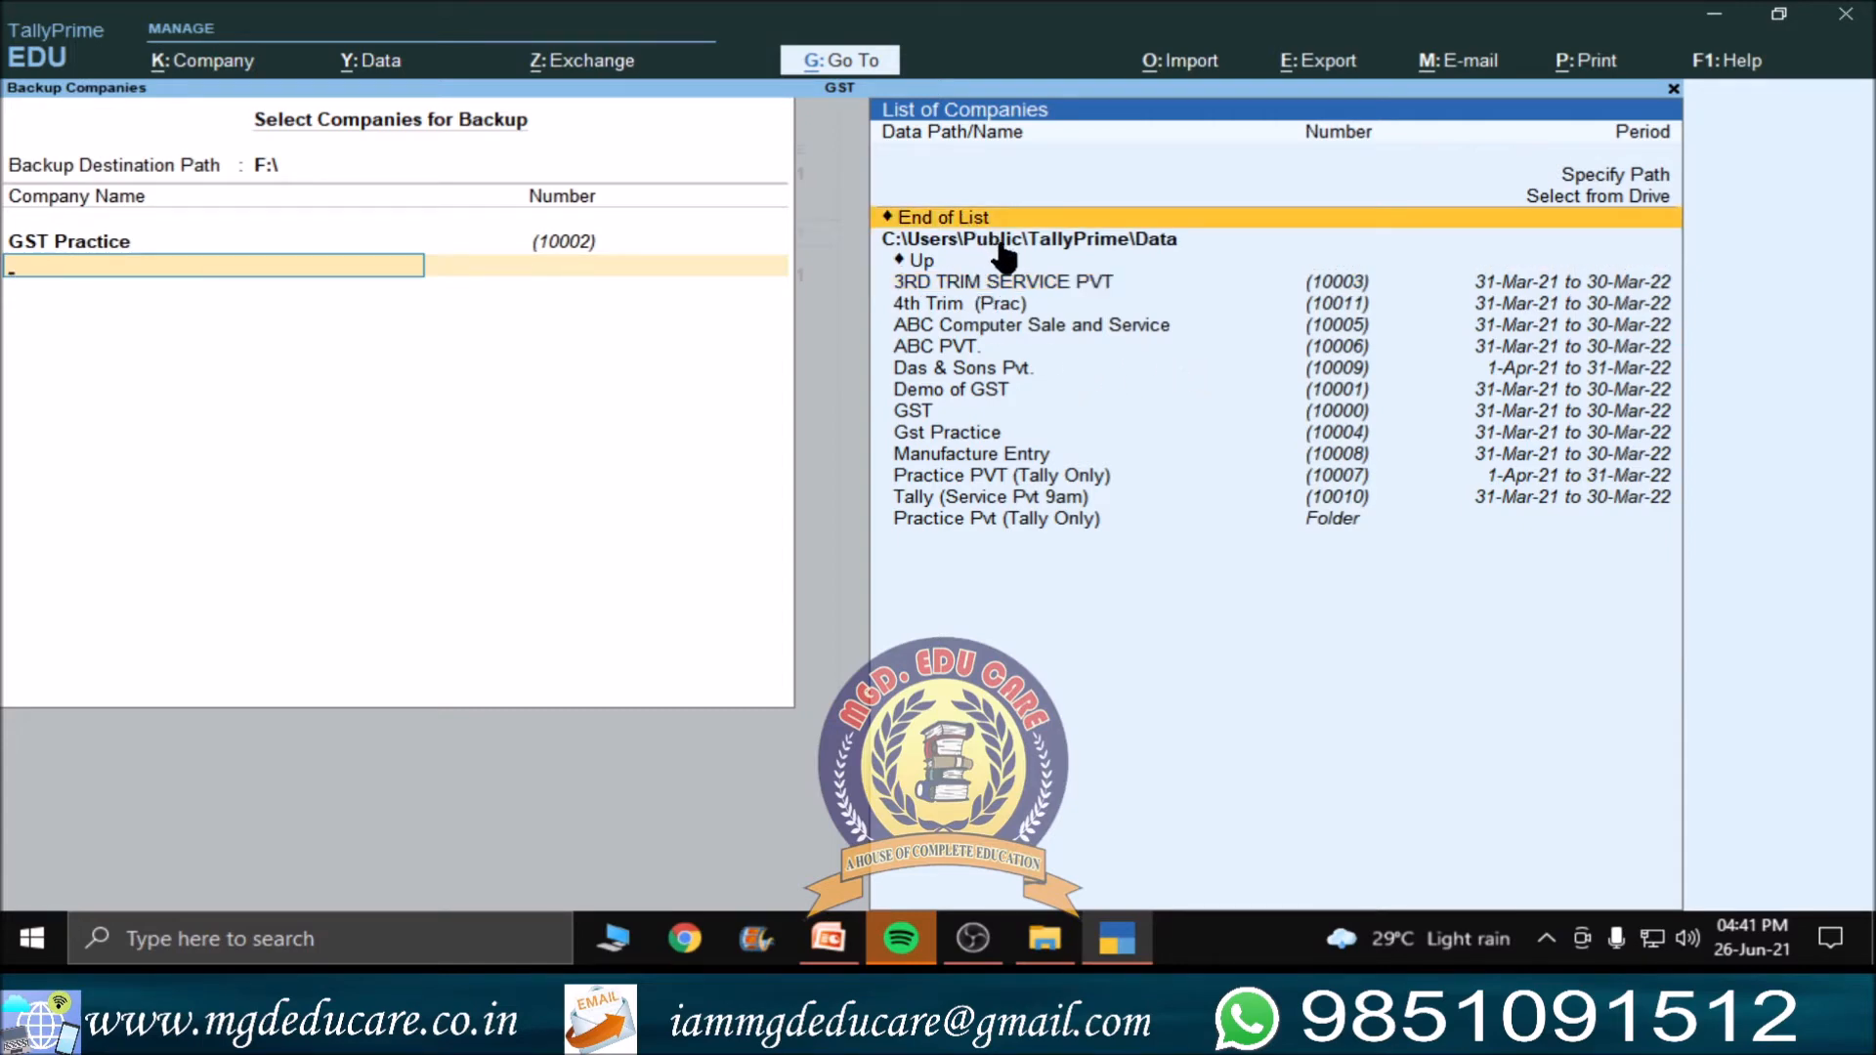
key("Return")
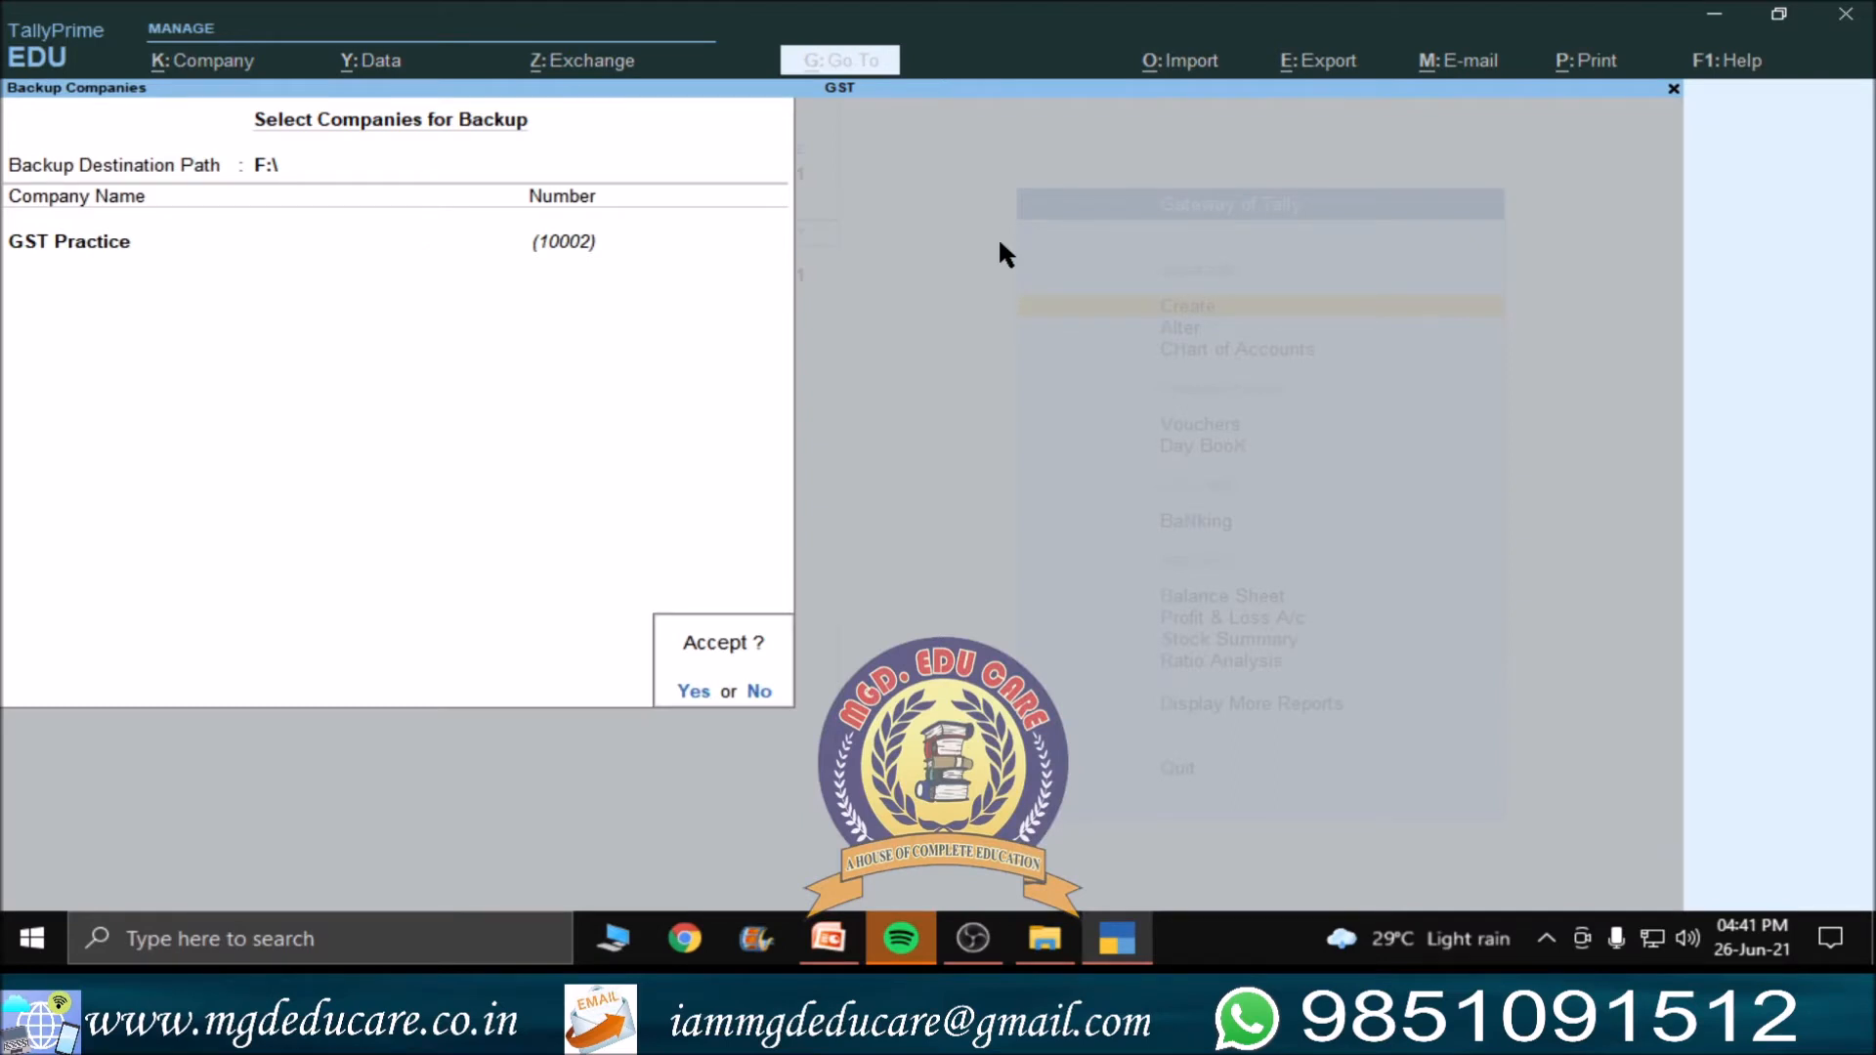
key("Return")
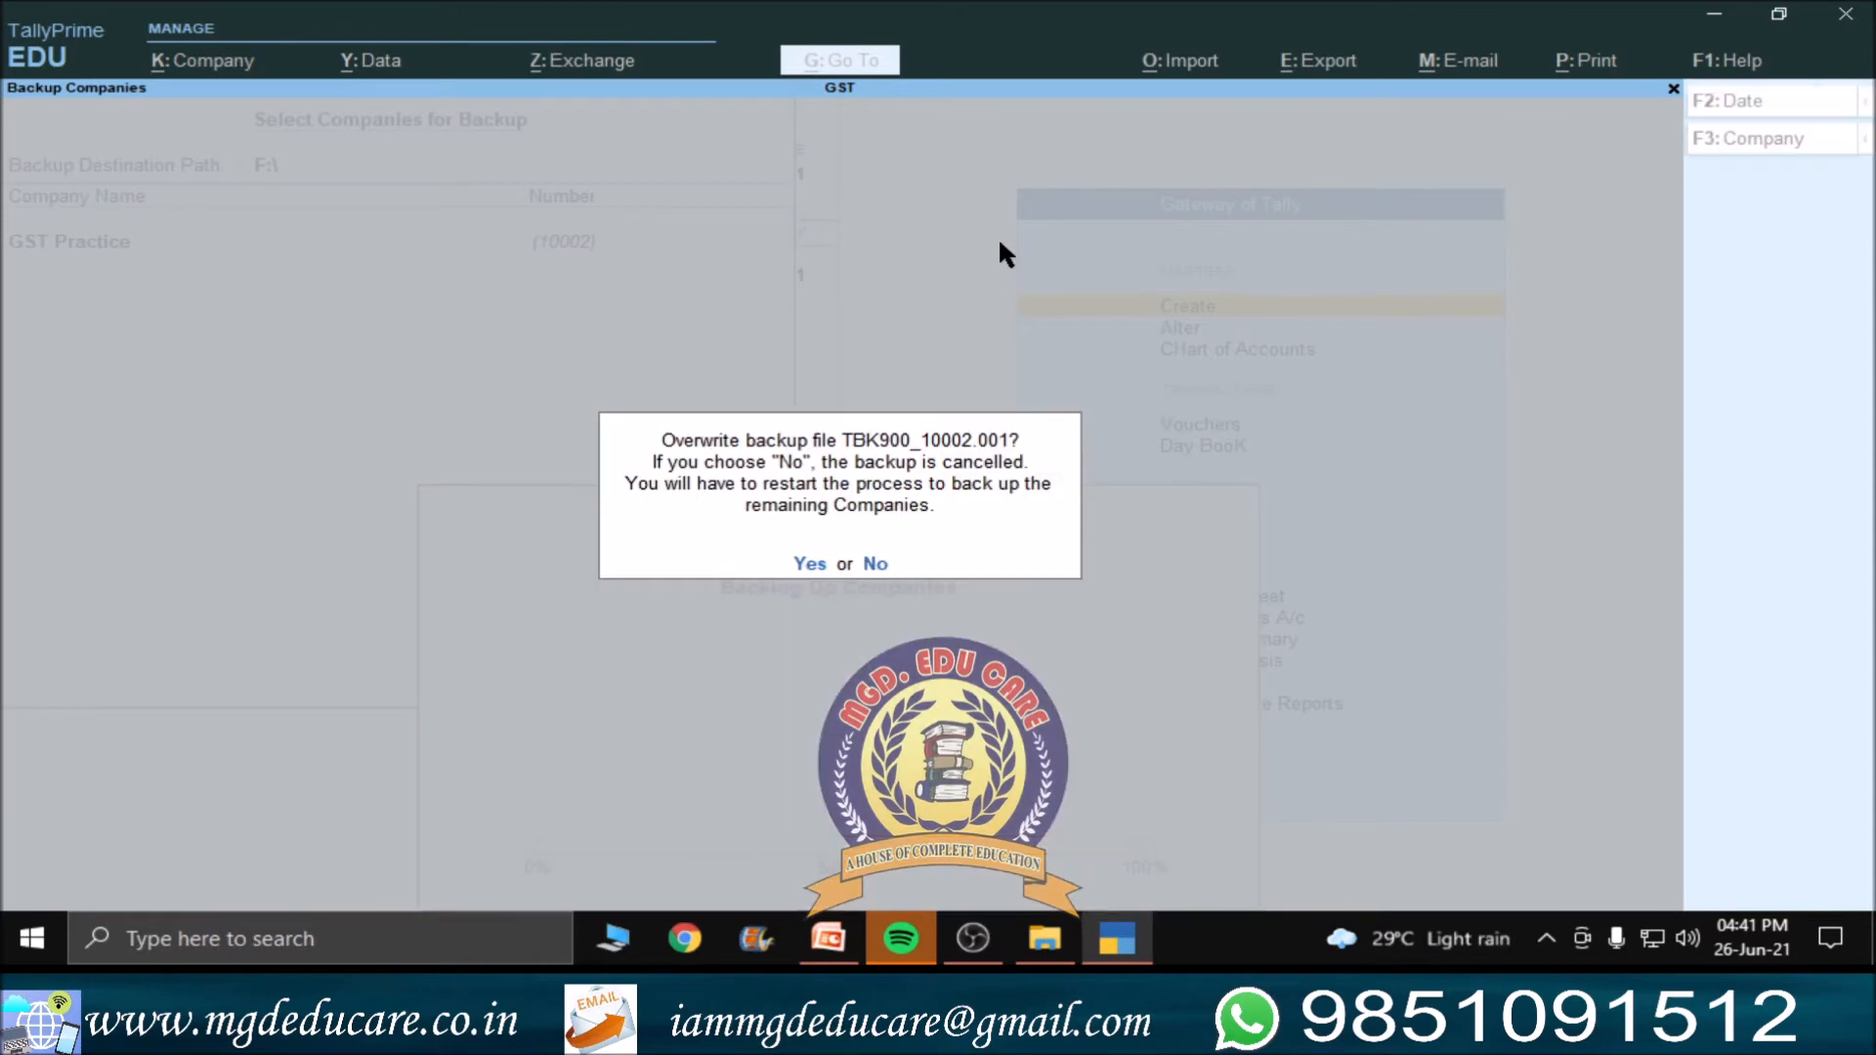
key("Return")
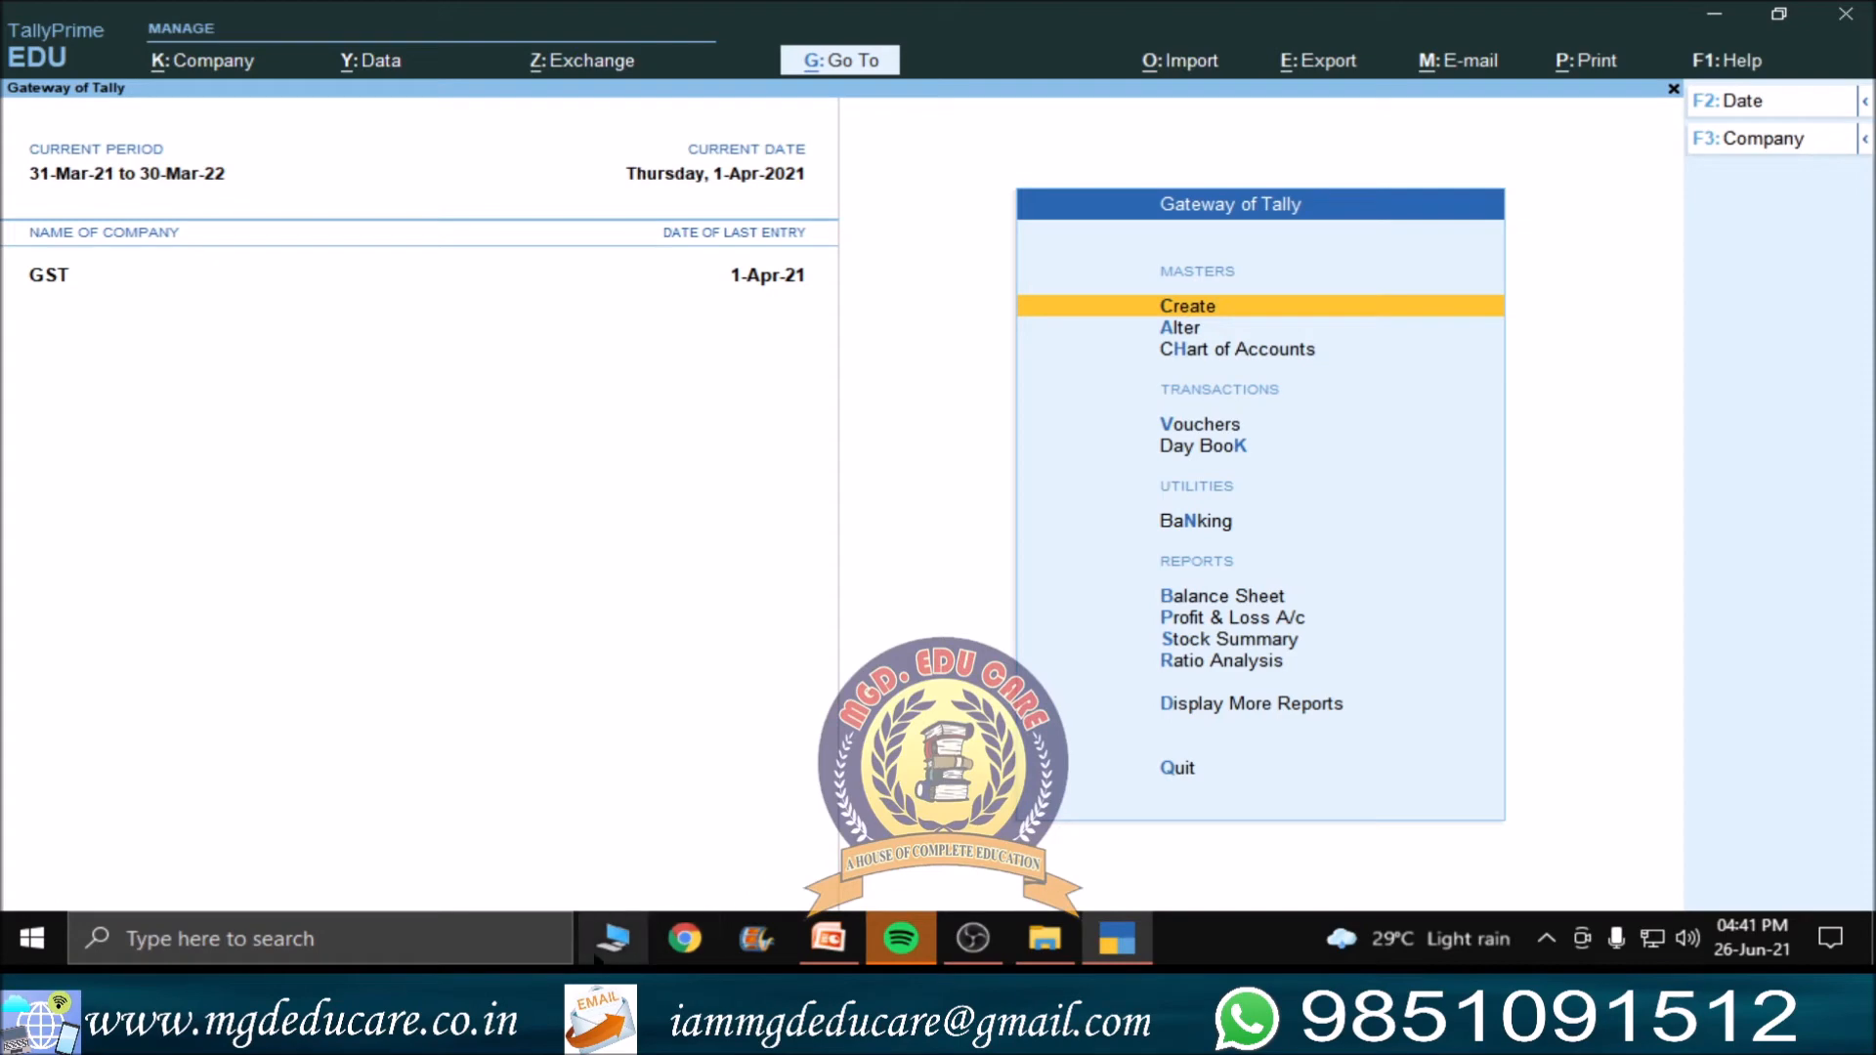
- Examine Local Disk (F:) in File Explorer for the backup file and return to TallyPrime
left_click(614, 940)
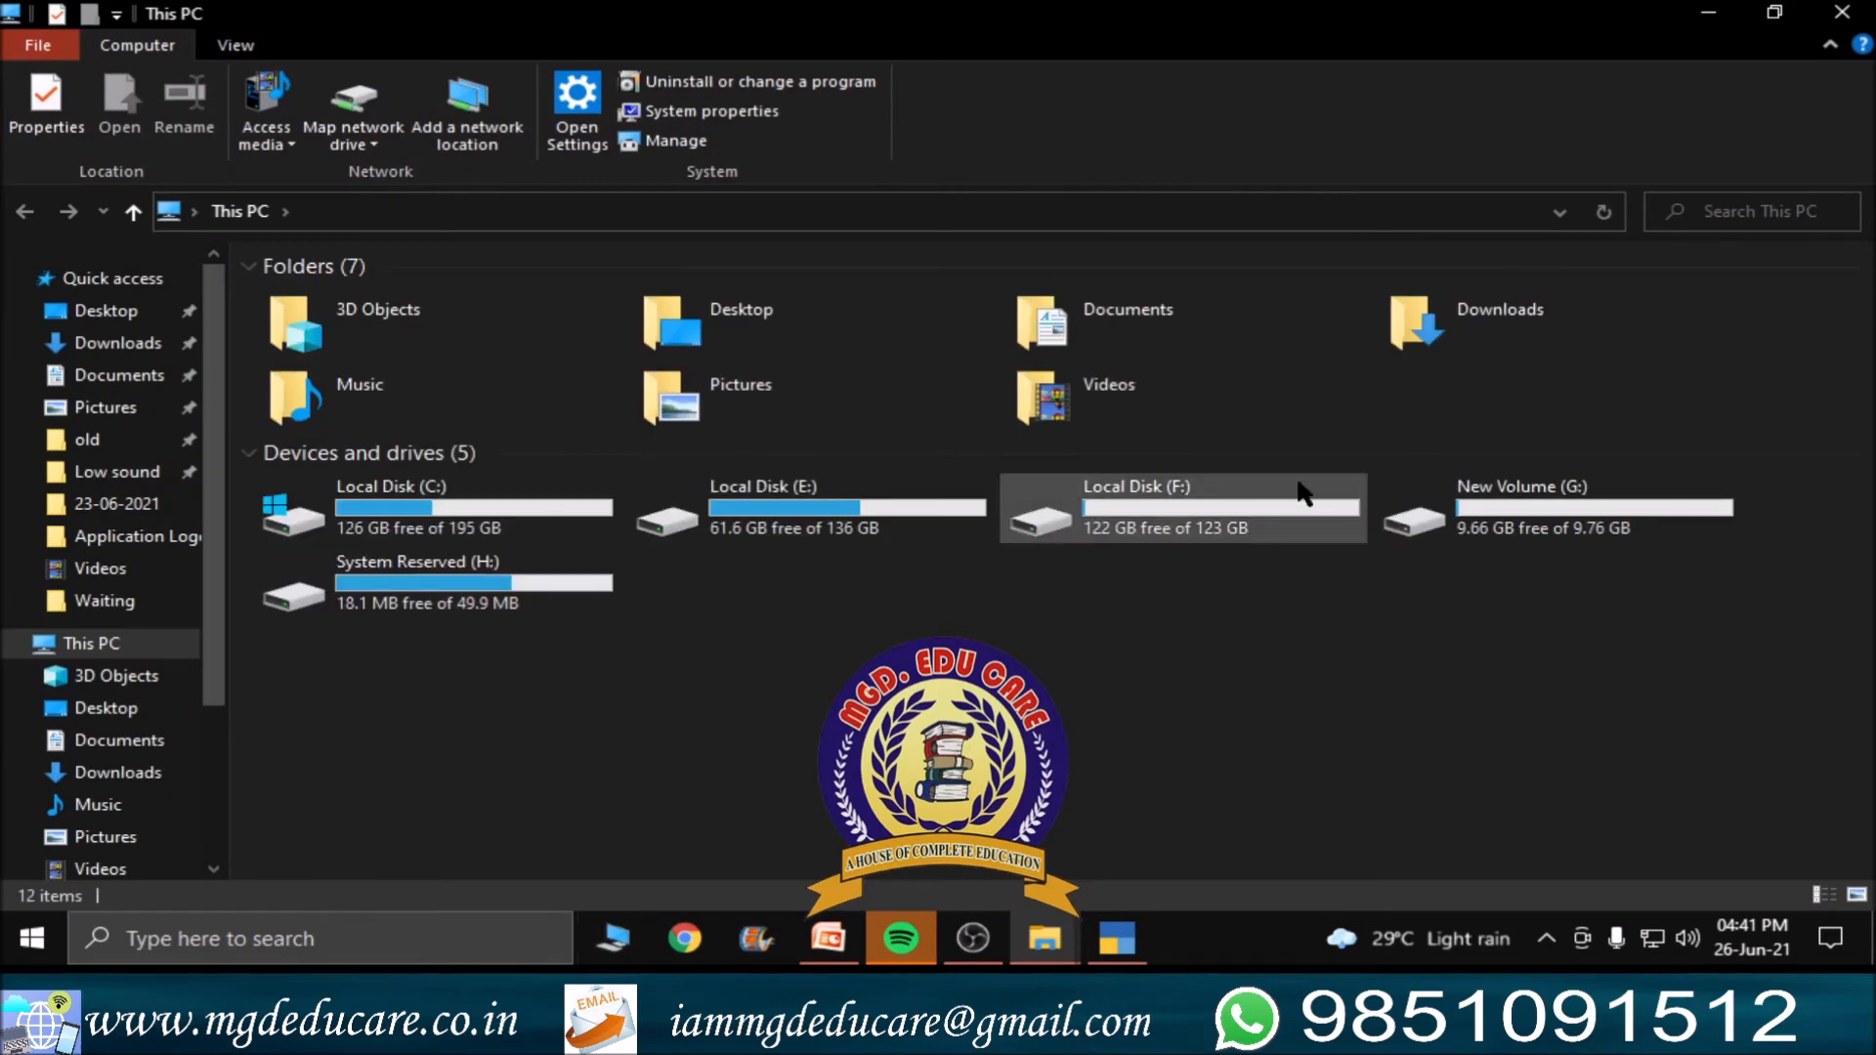
left_click(1177, 506)
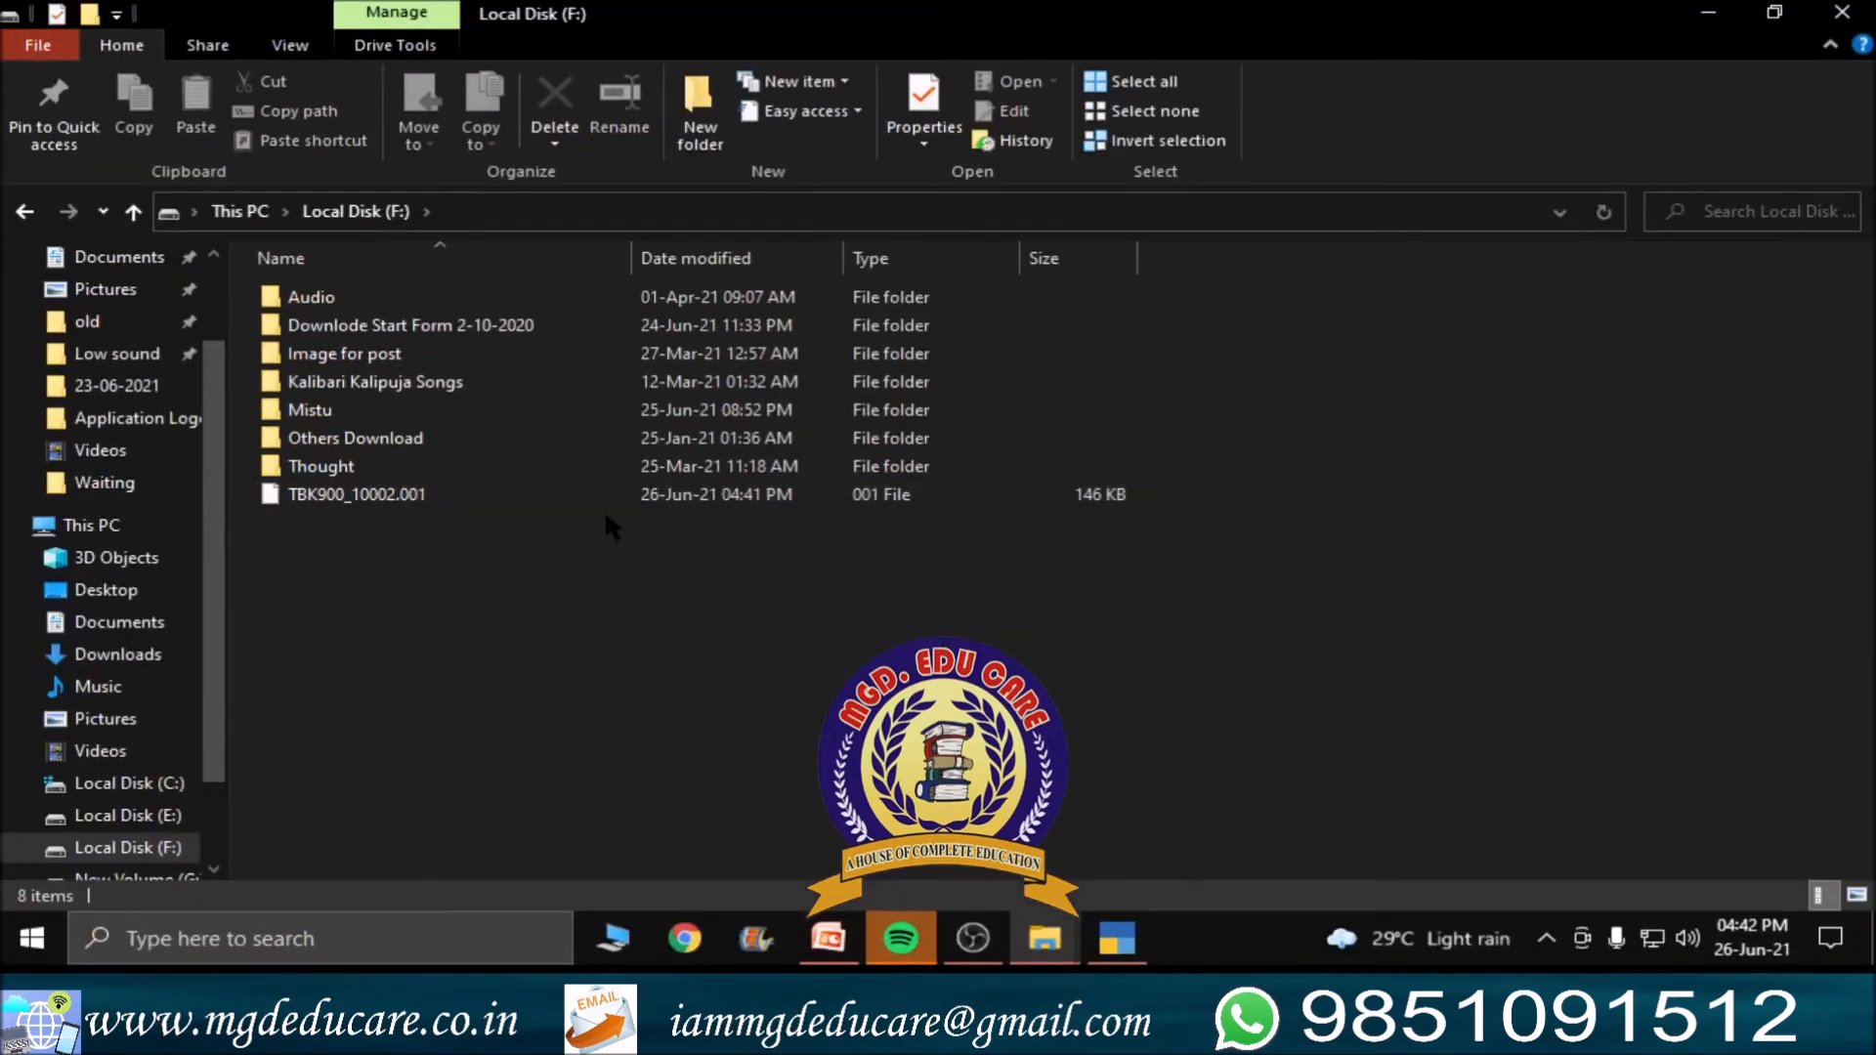
left_click(1117, 937)
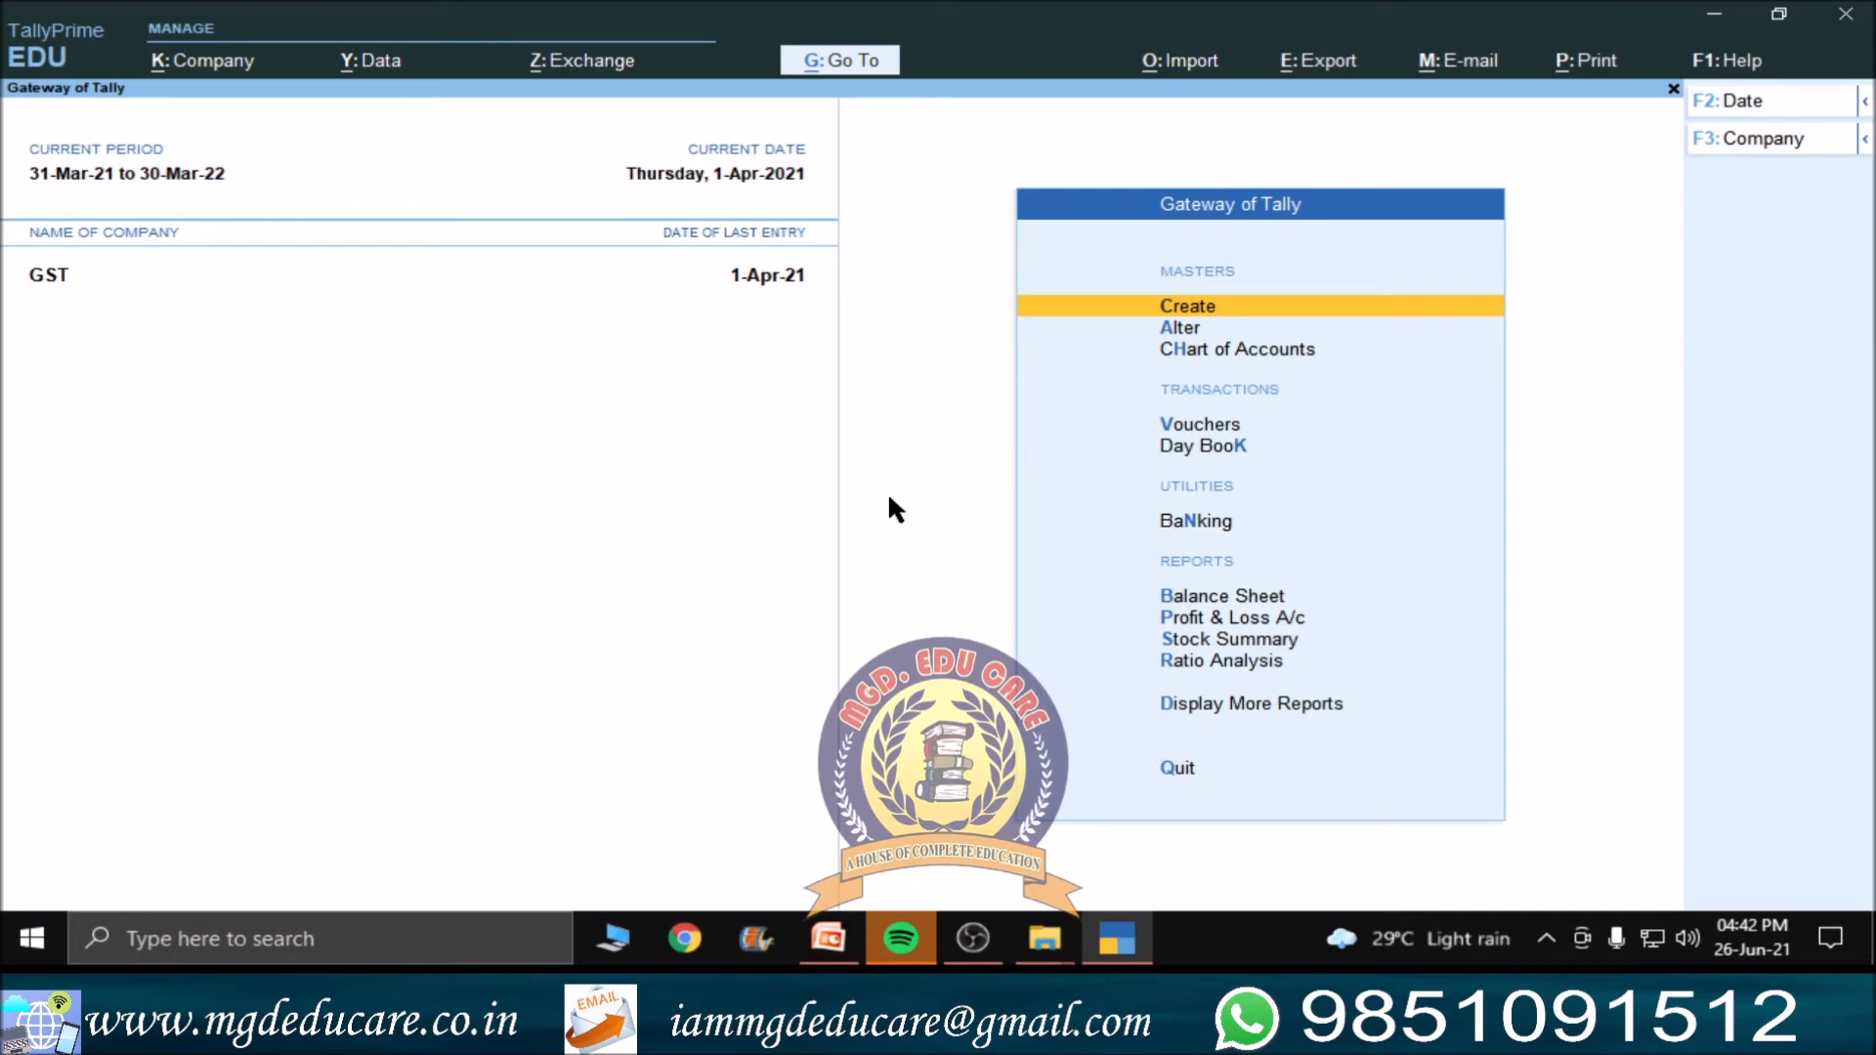
- Start a company data restore and choose the F:\ drive as the backup source
left_click(385, 68)
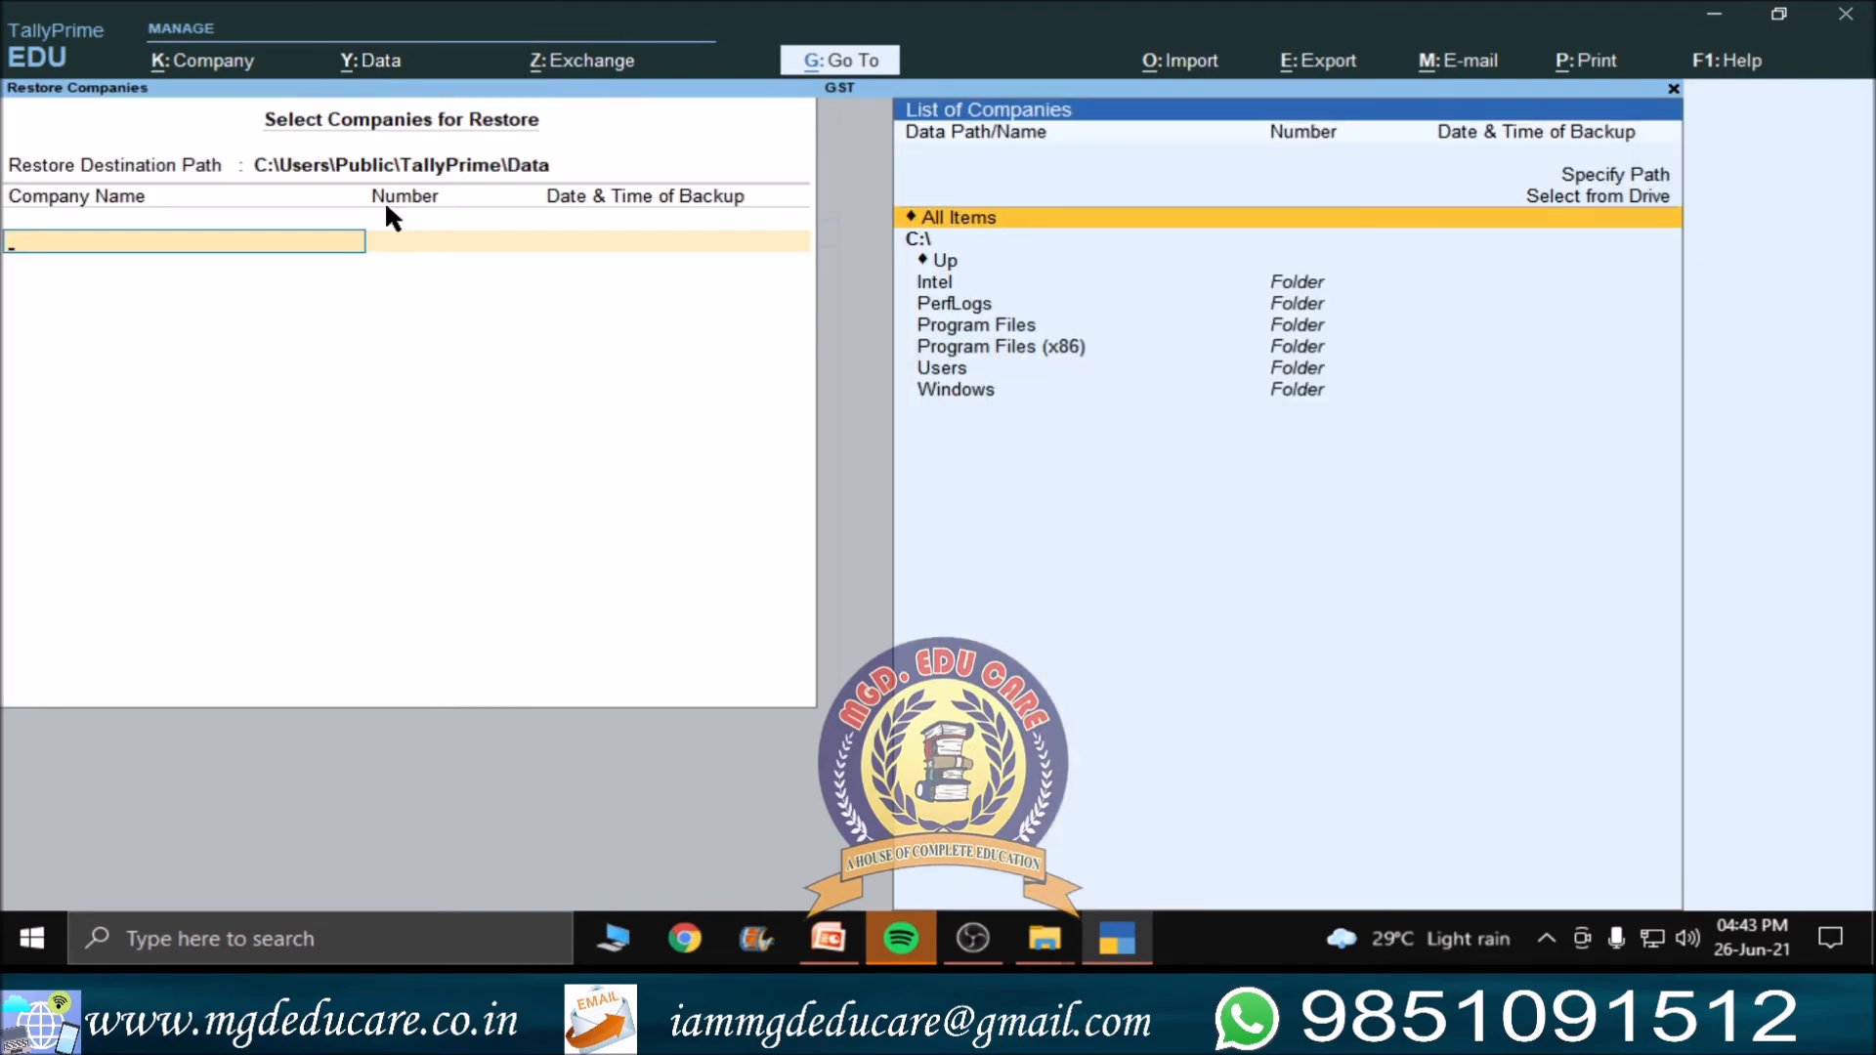
left_click(1566, 201)
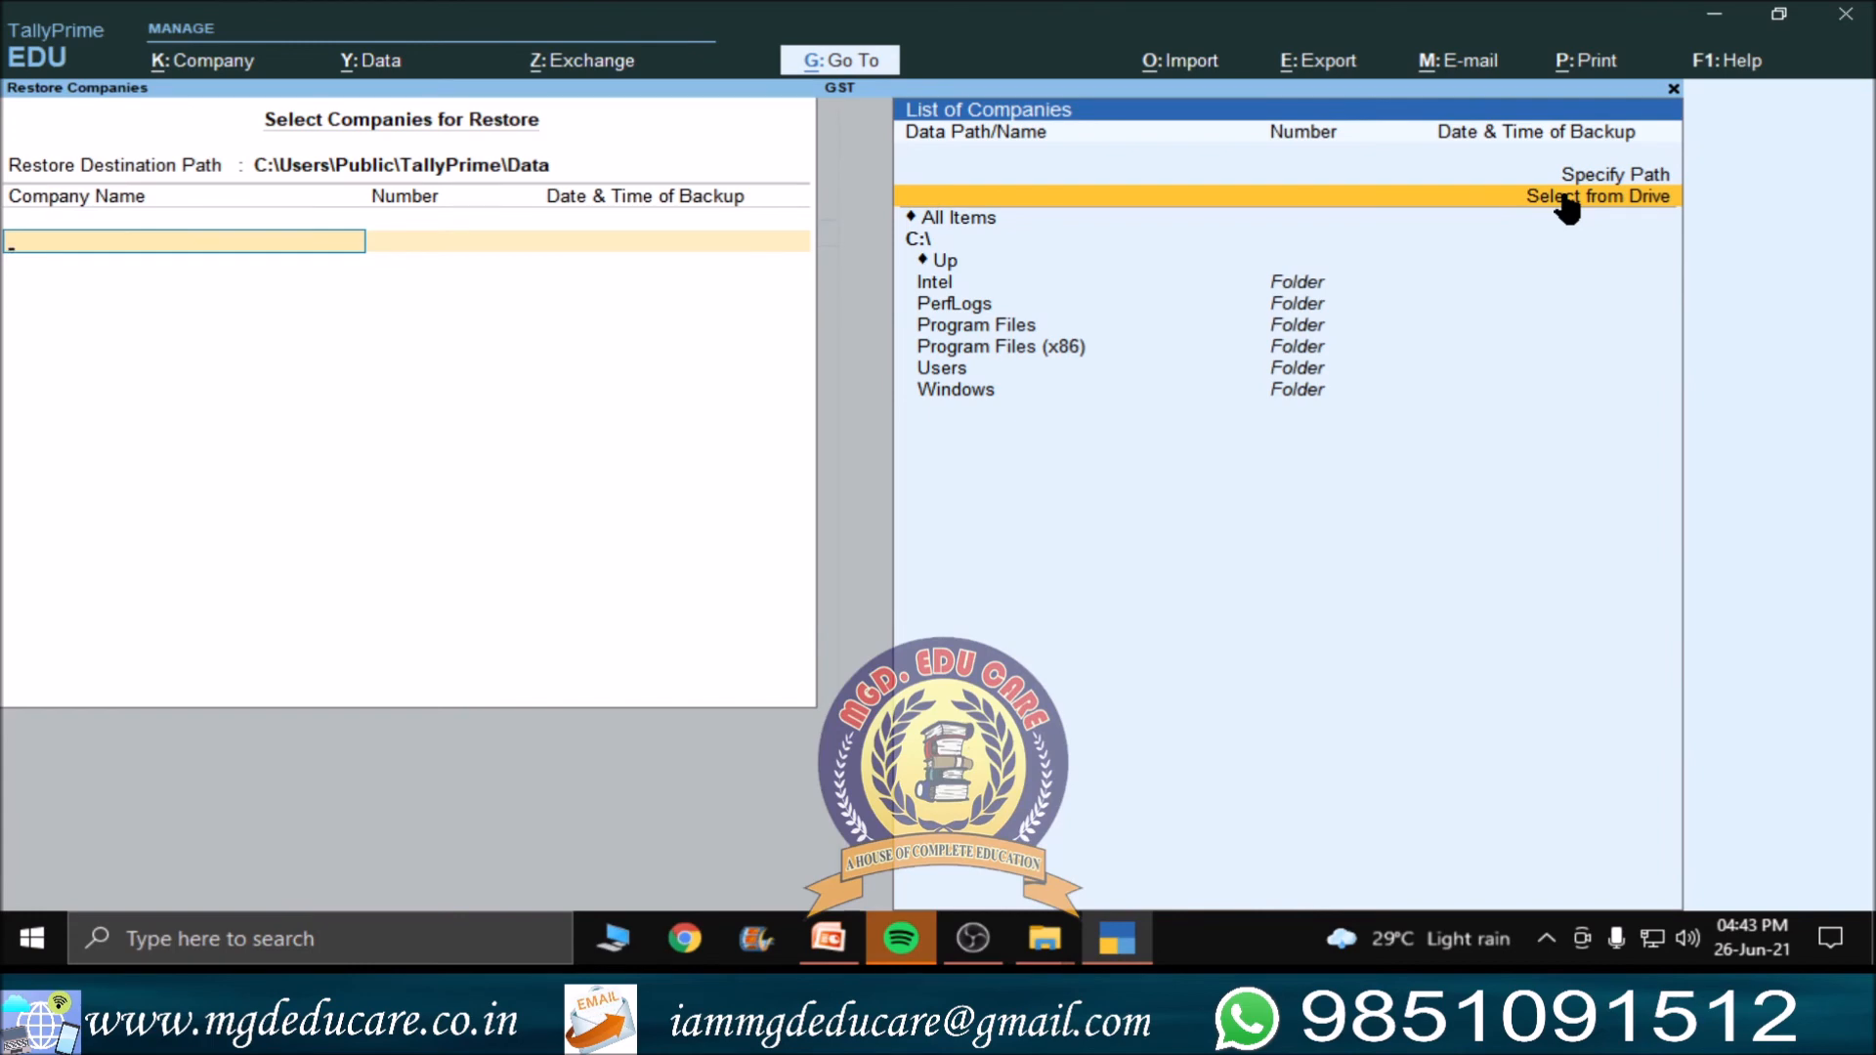
left_click(1567, 200)
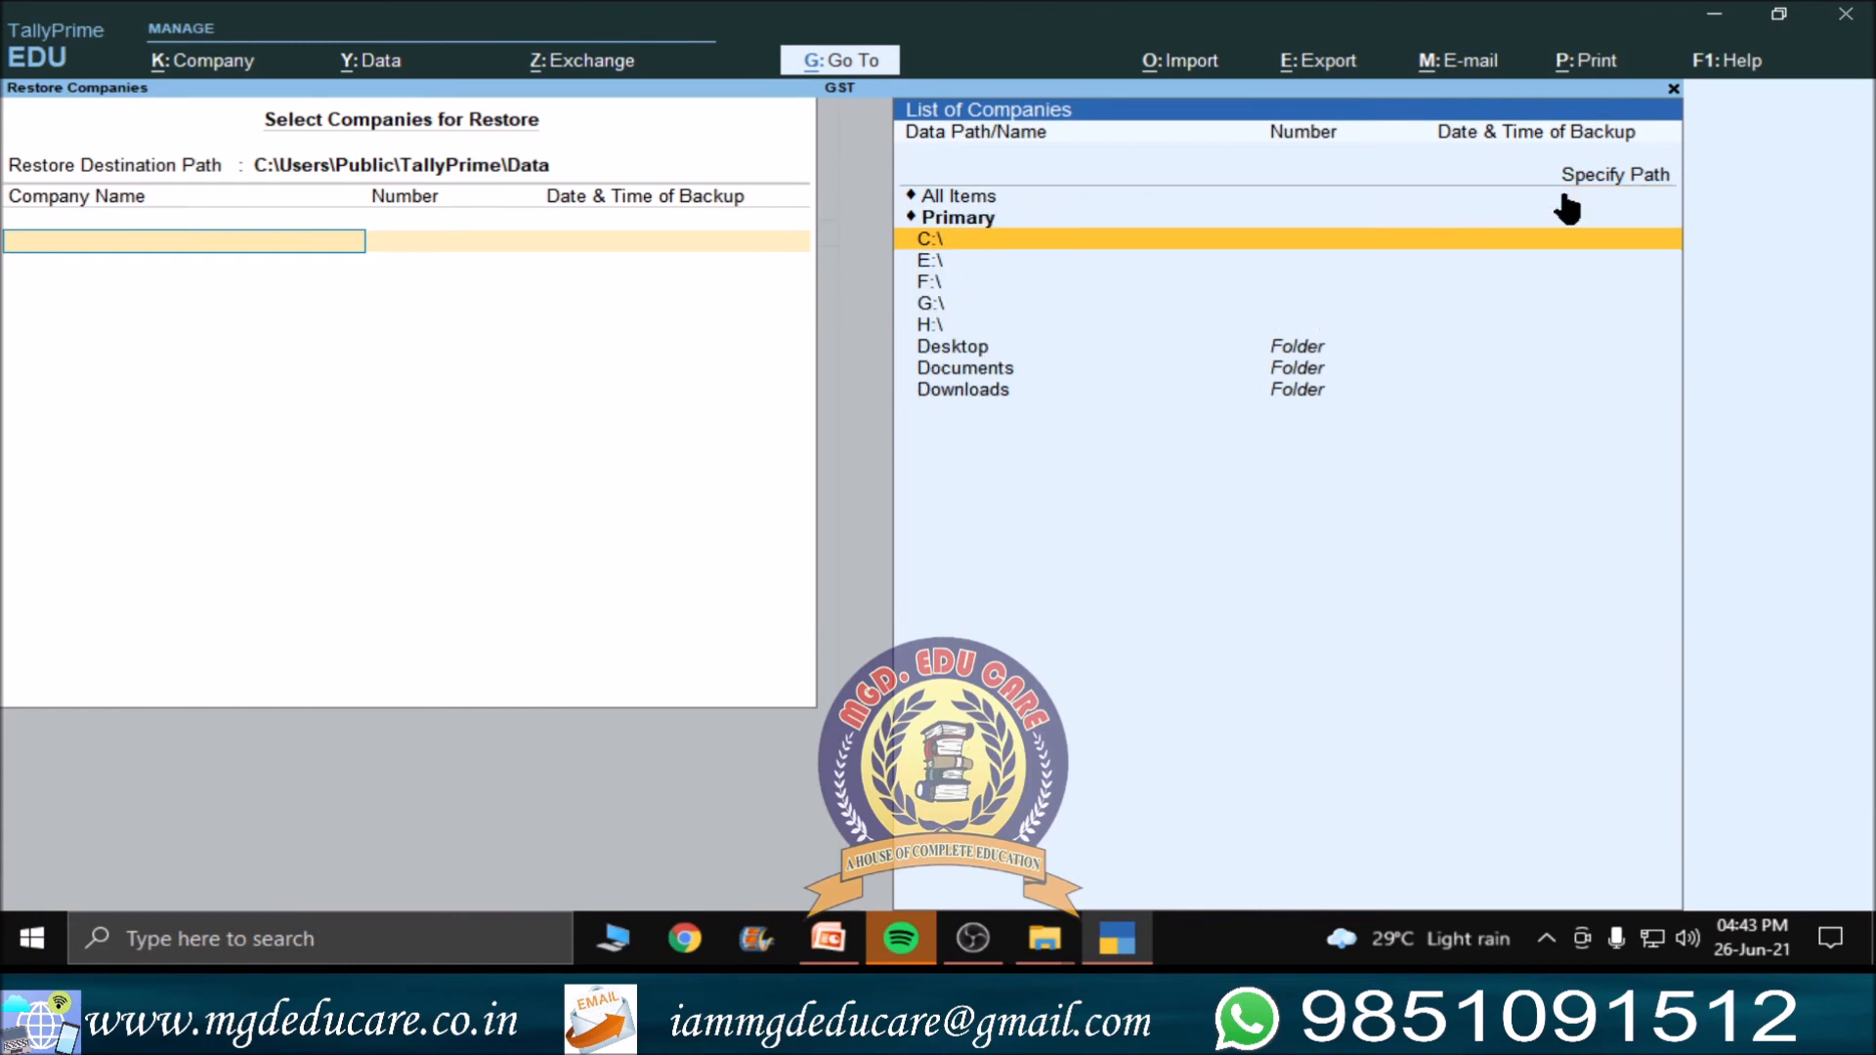
key("Down")
key("Down")
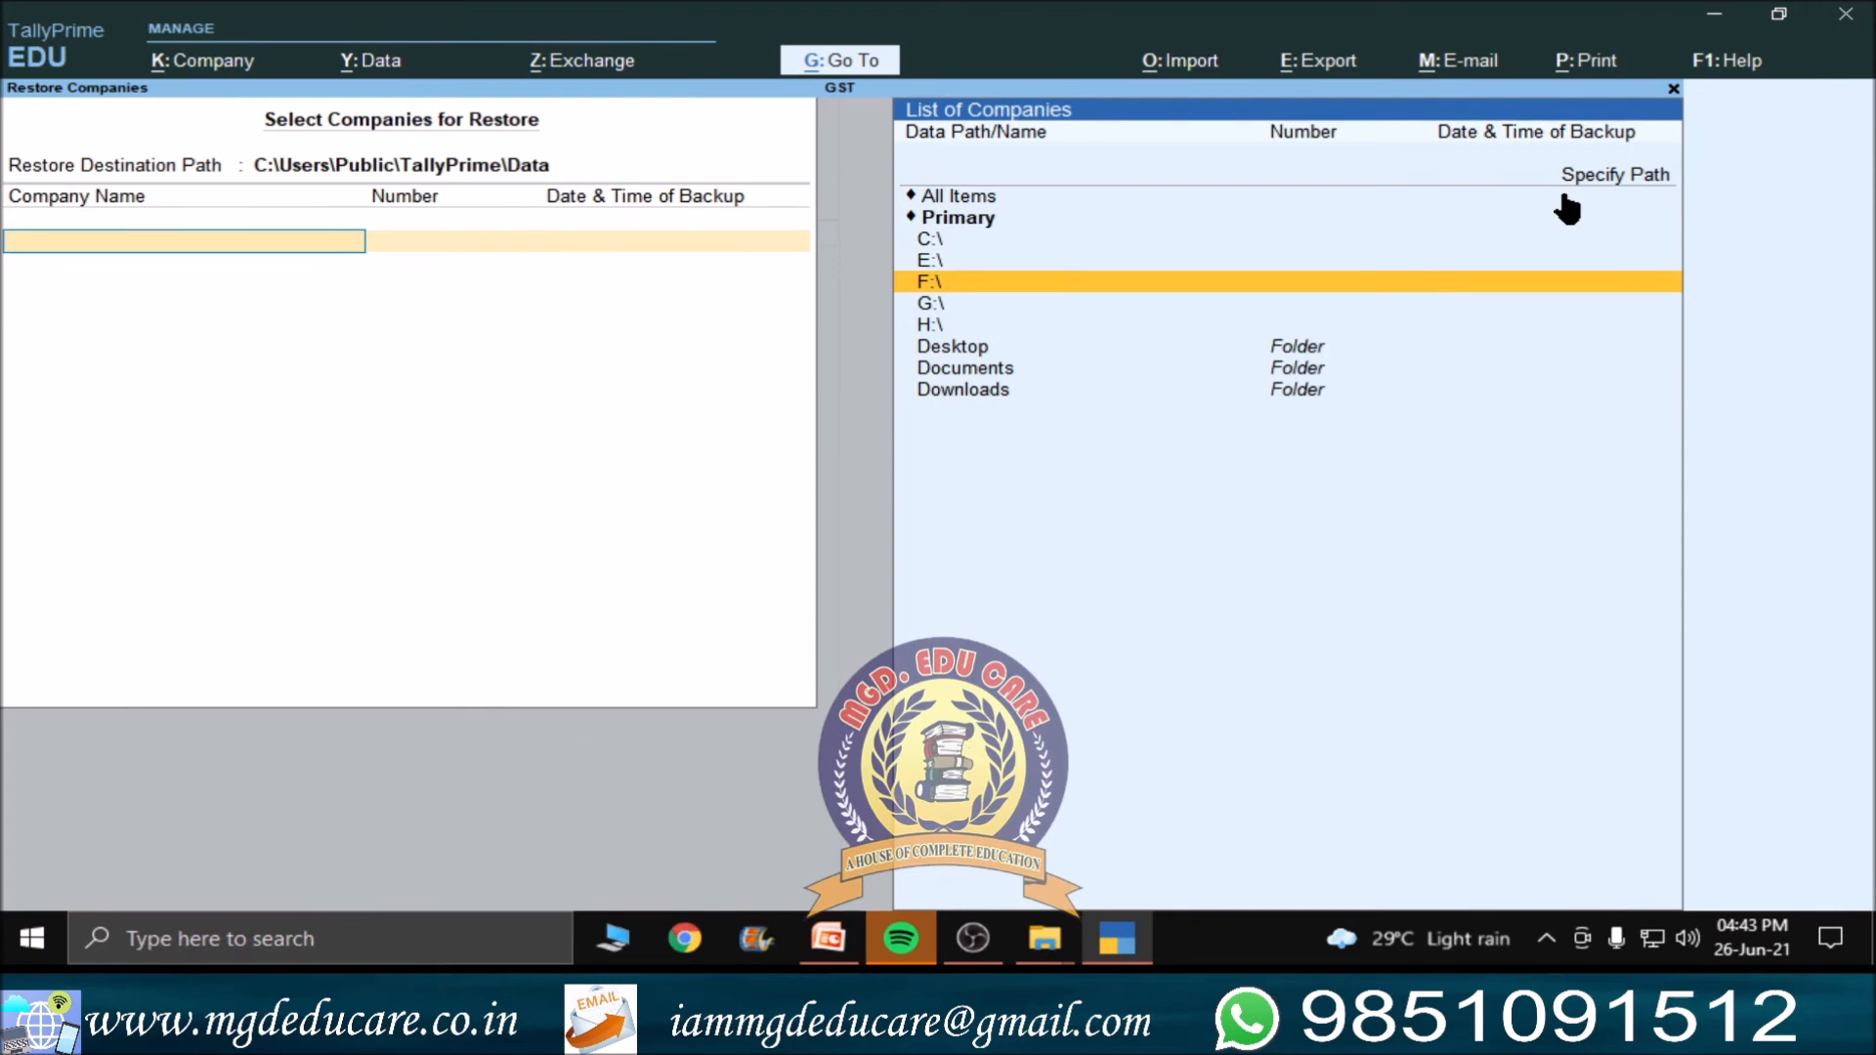
key("Return")
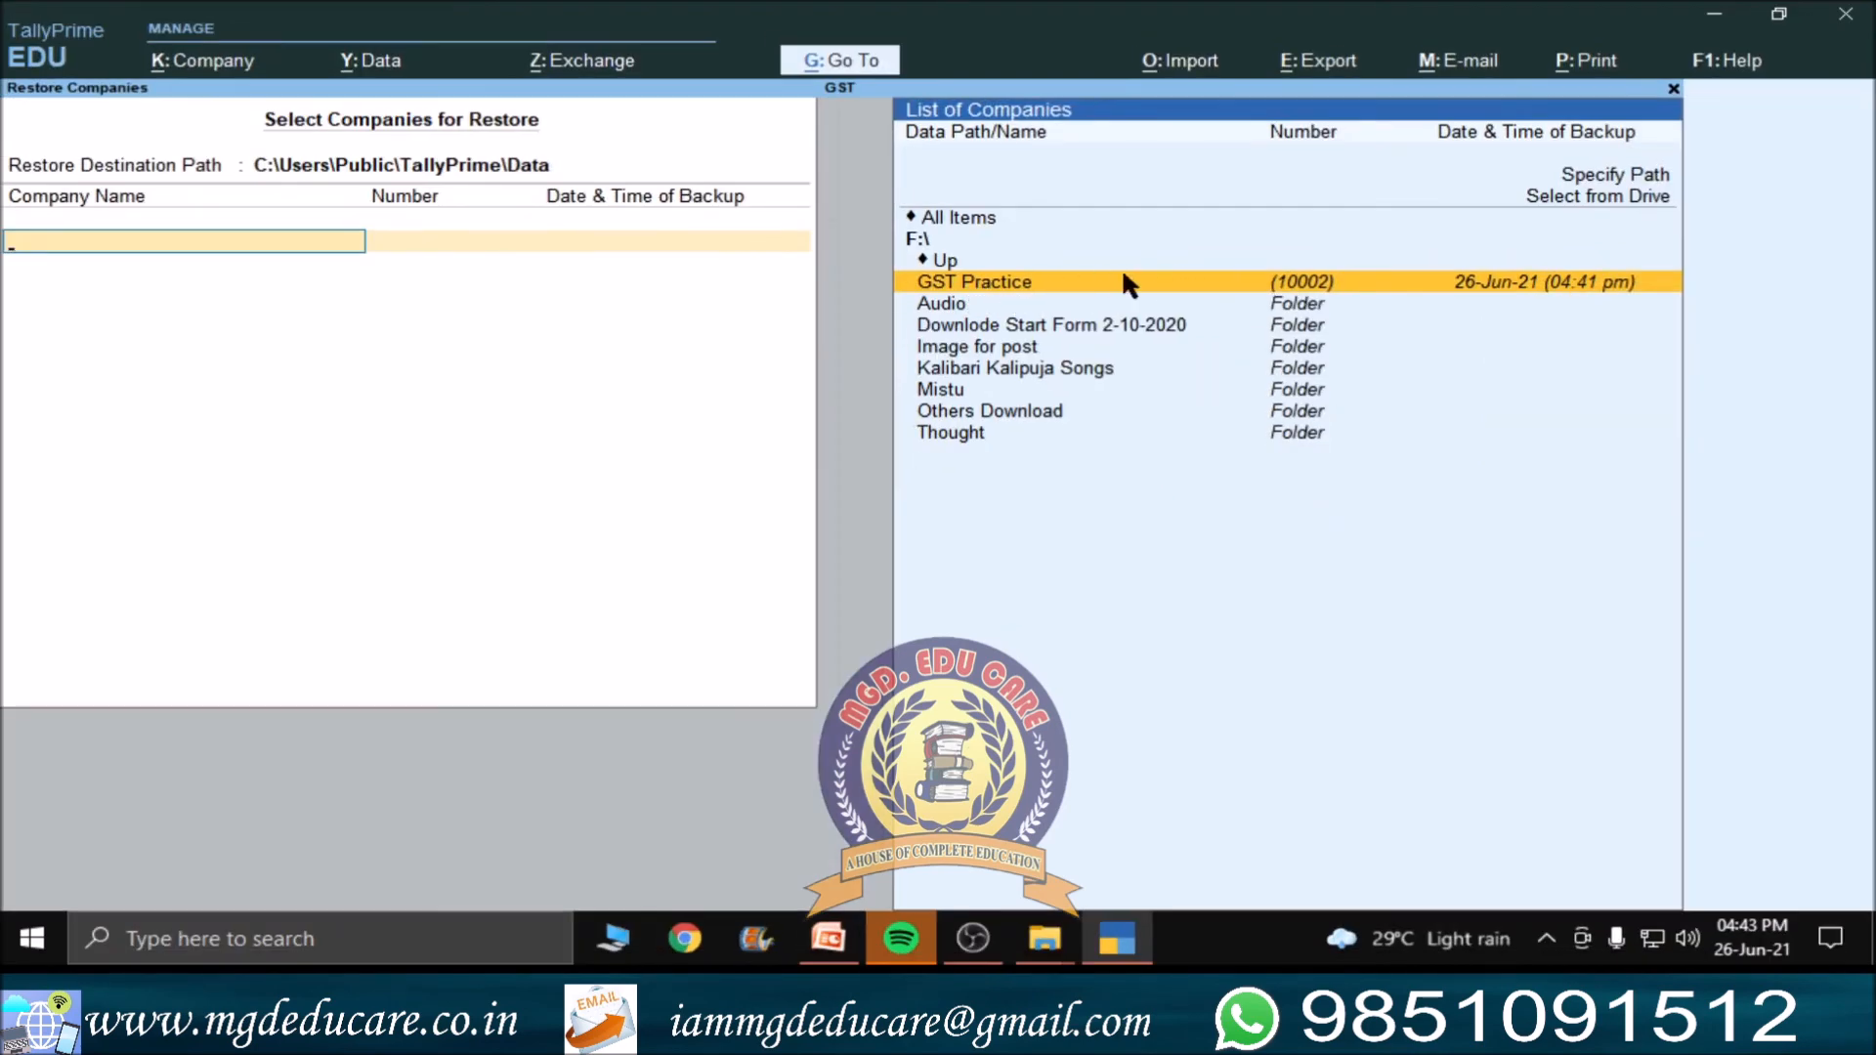
- Try to restore the GST Practice (10002) backup, declining to overwrite the existing company data
left_click(1193, 290)
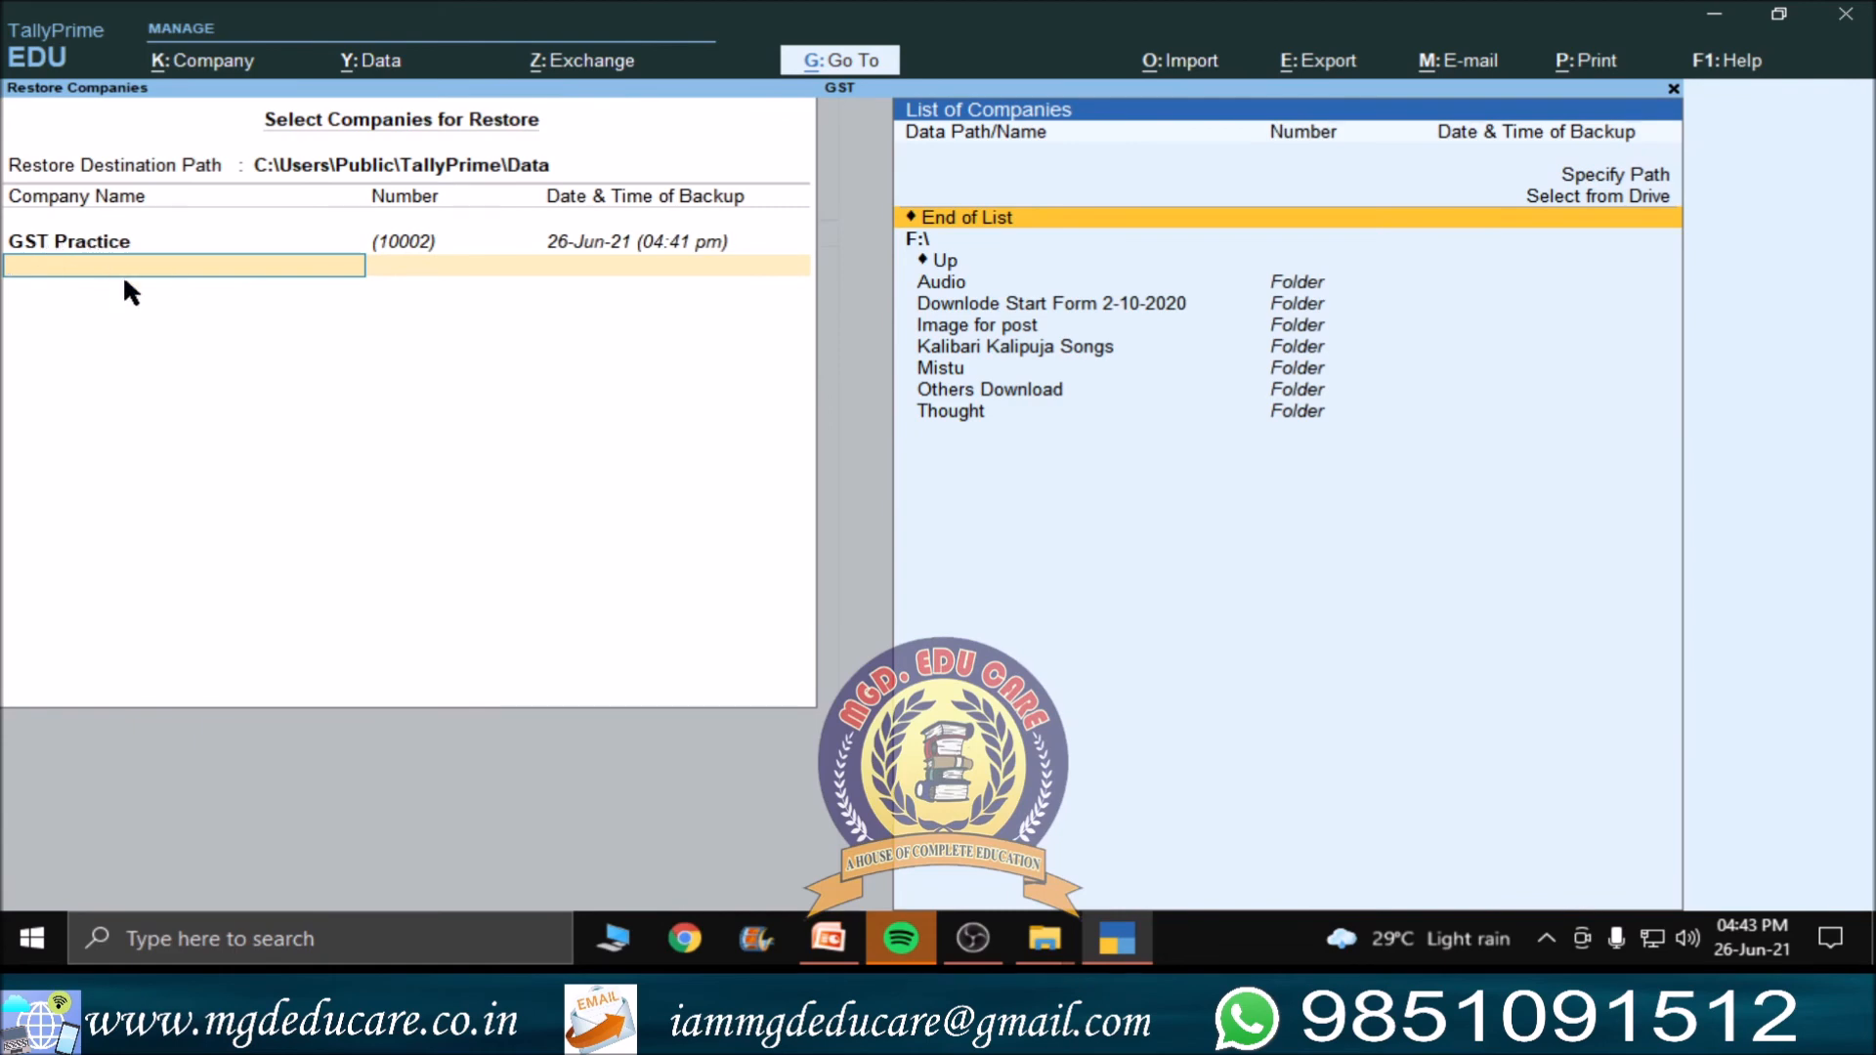
key("Return")
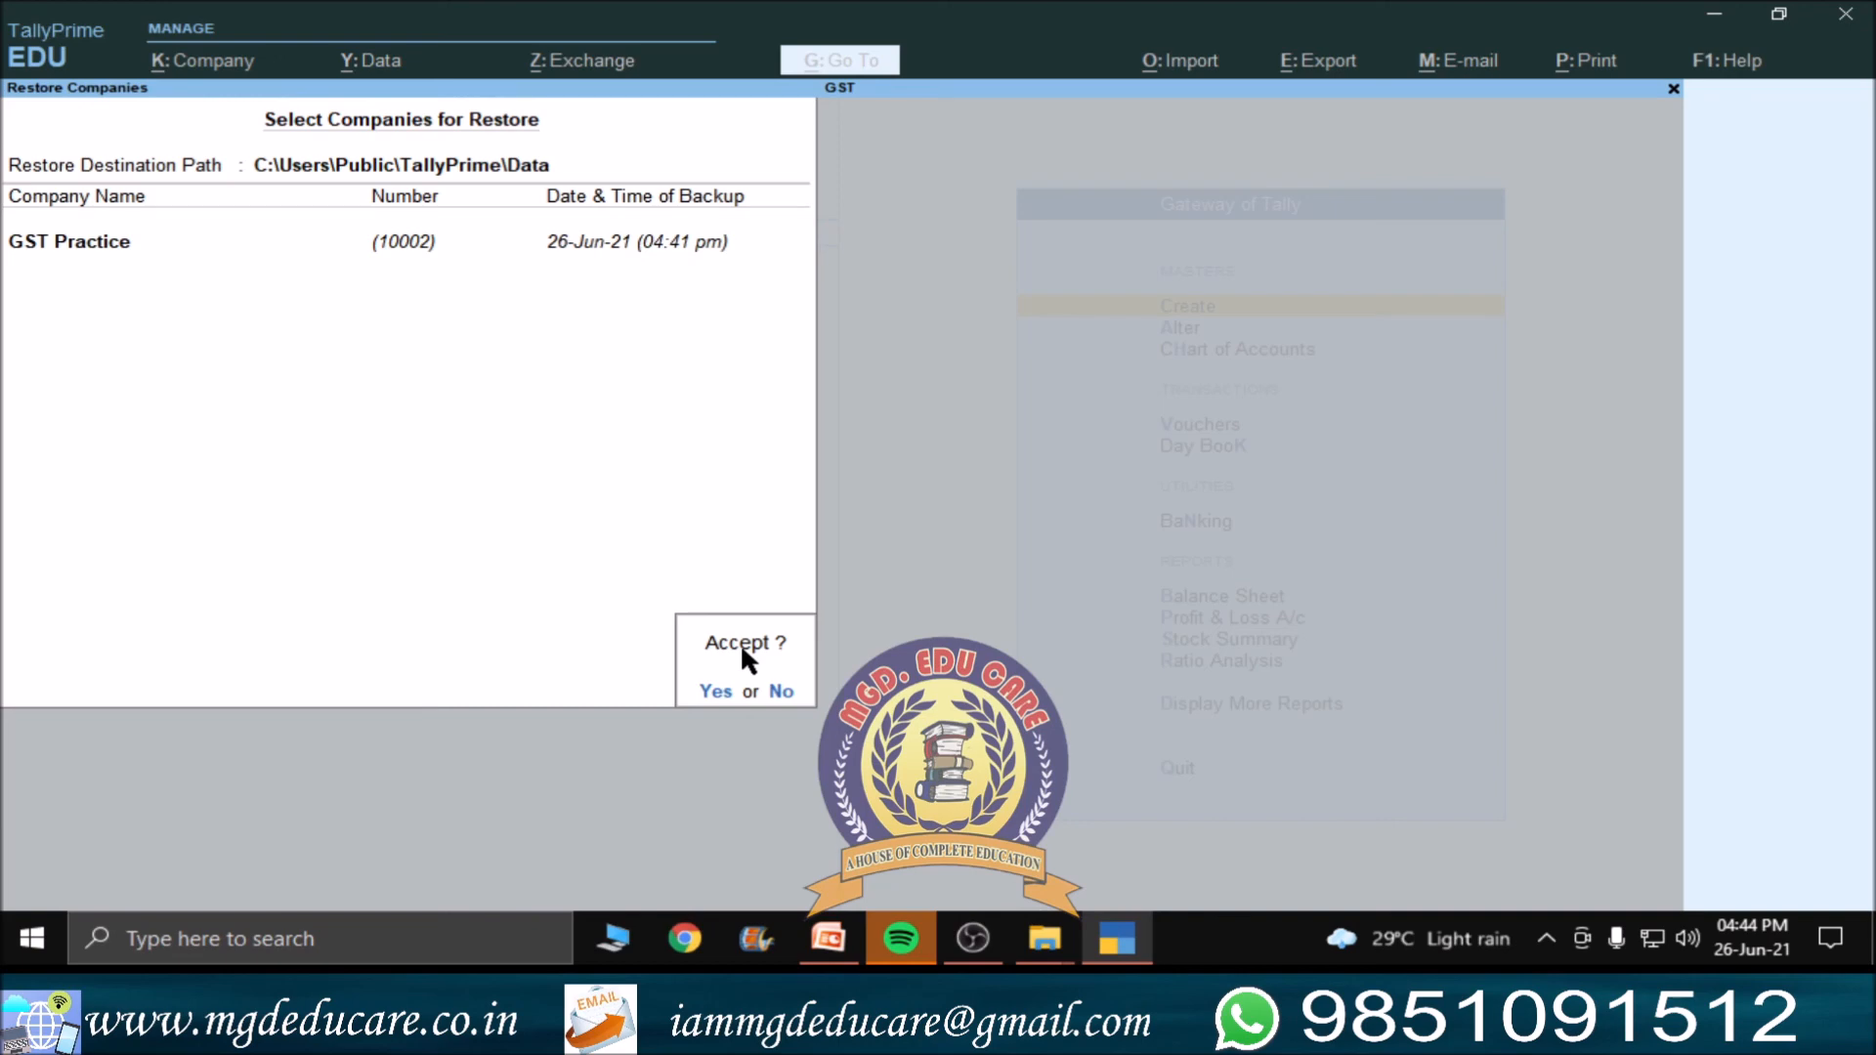
key("Return")
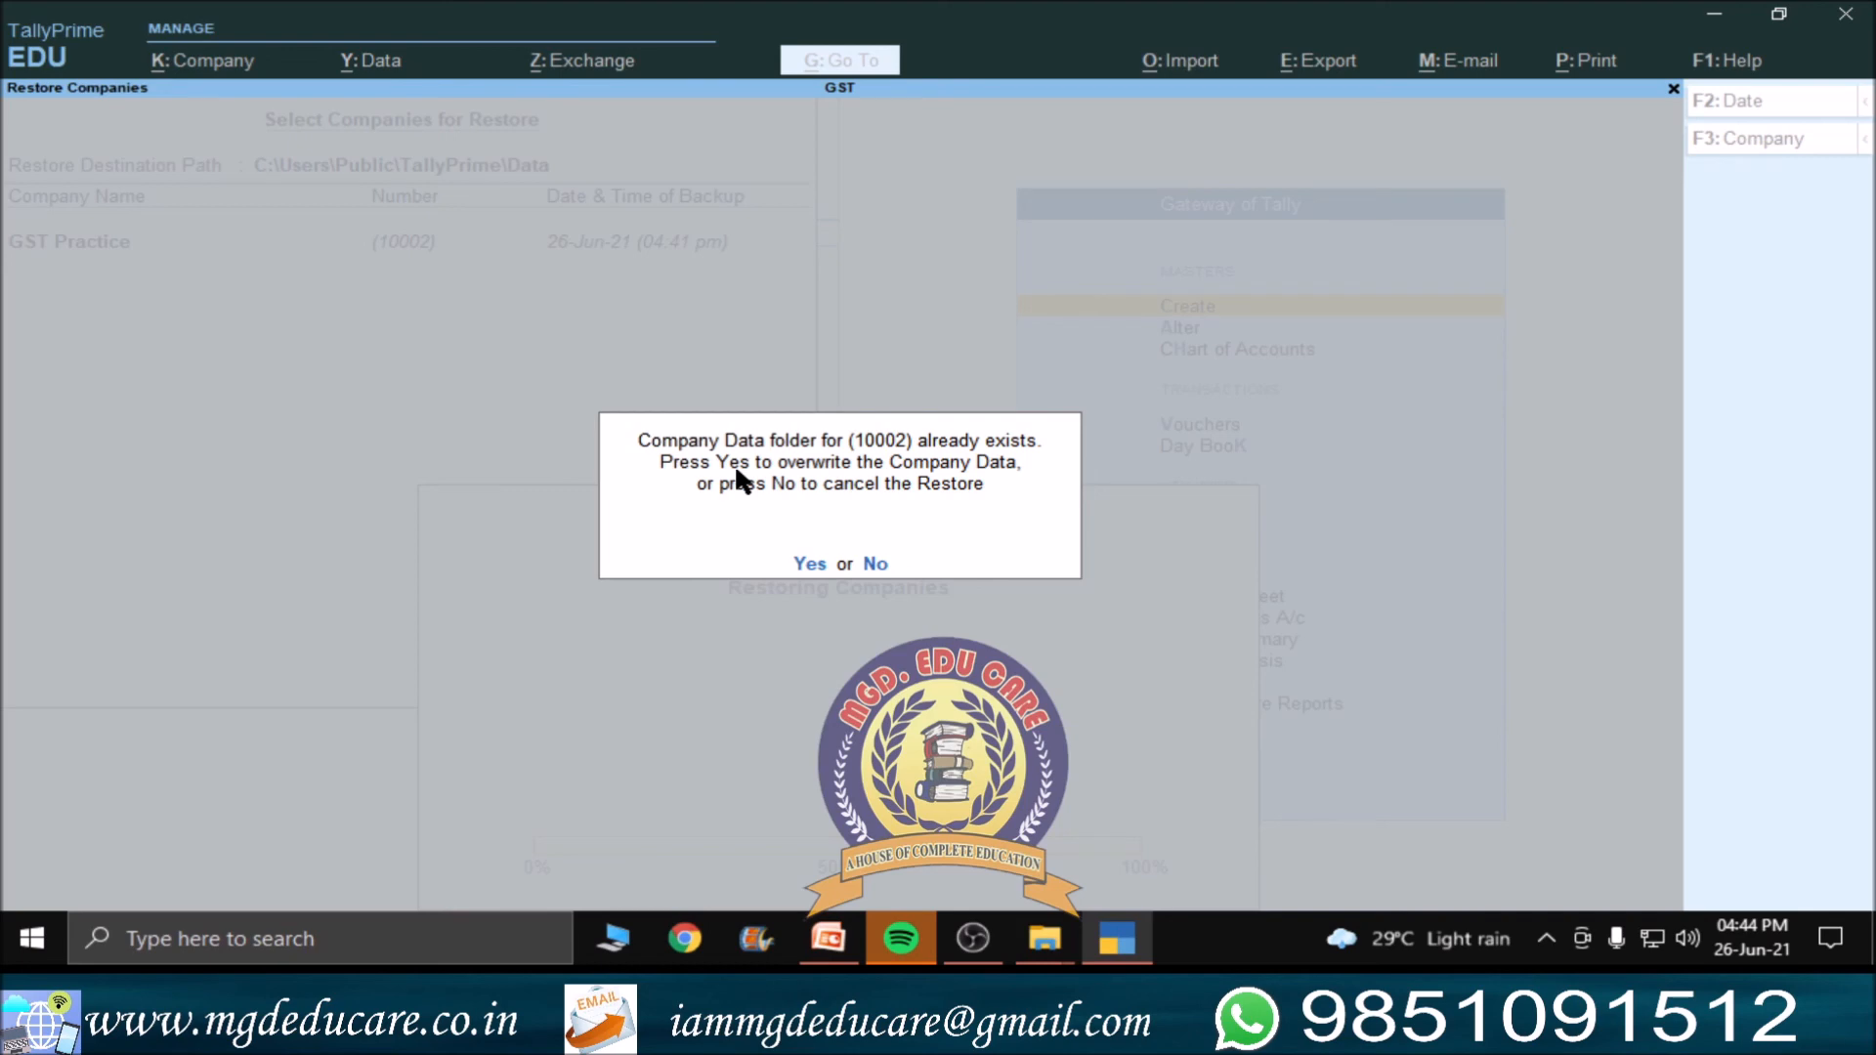
key("n")
key("Return")
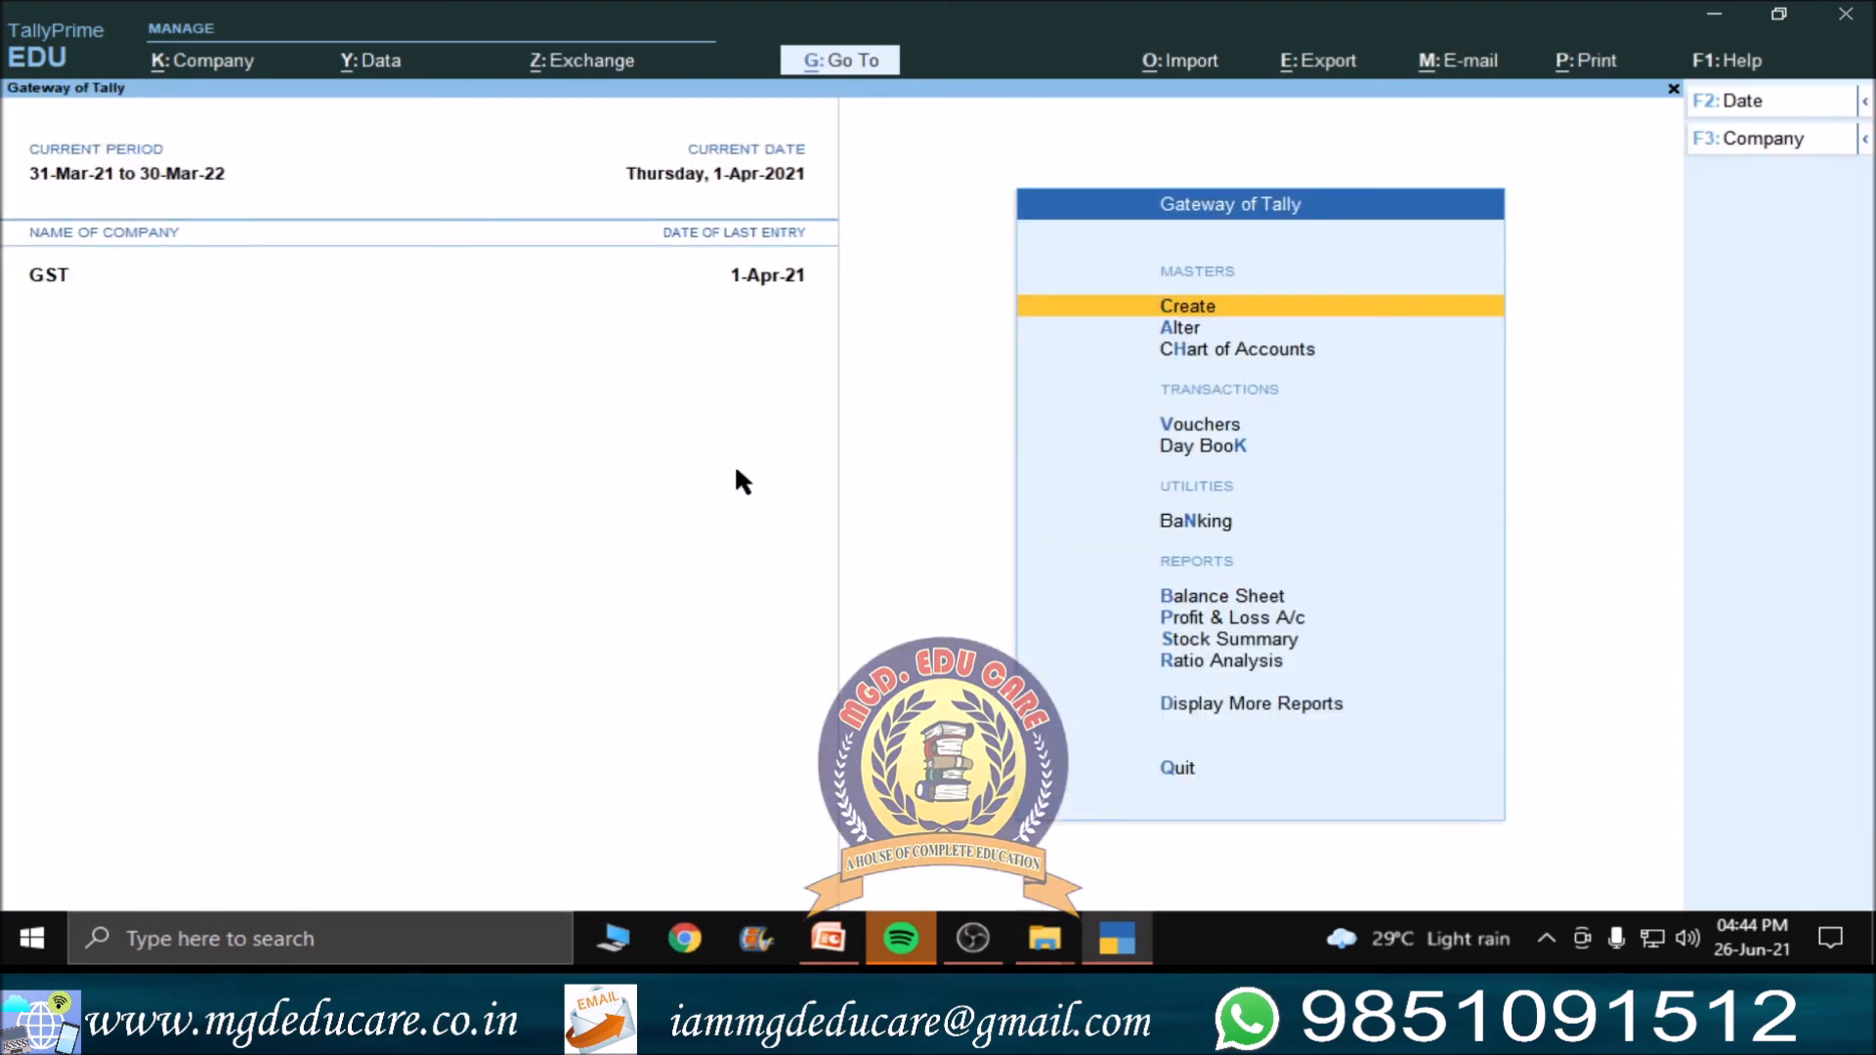